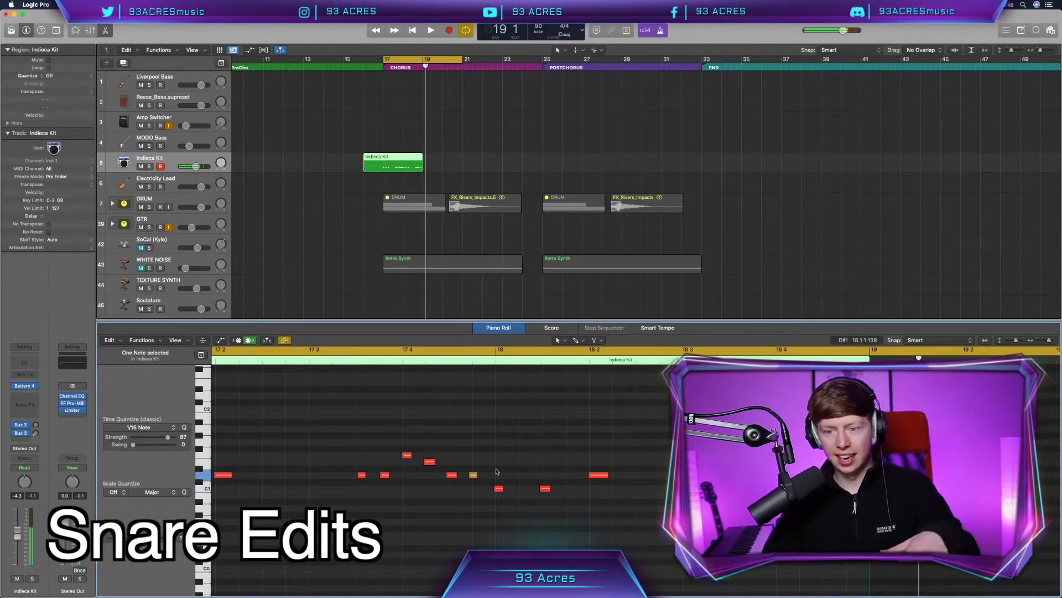
Copy the D#1 note onto the snare hit at 17 2 in the Indieca Kit piano roll and play it back.
{"action": "left_click_drag", "start_coordinate": [574, 469], "coordinate": [408, 472]}
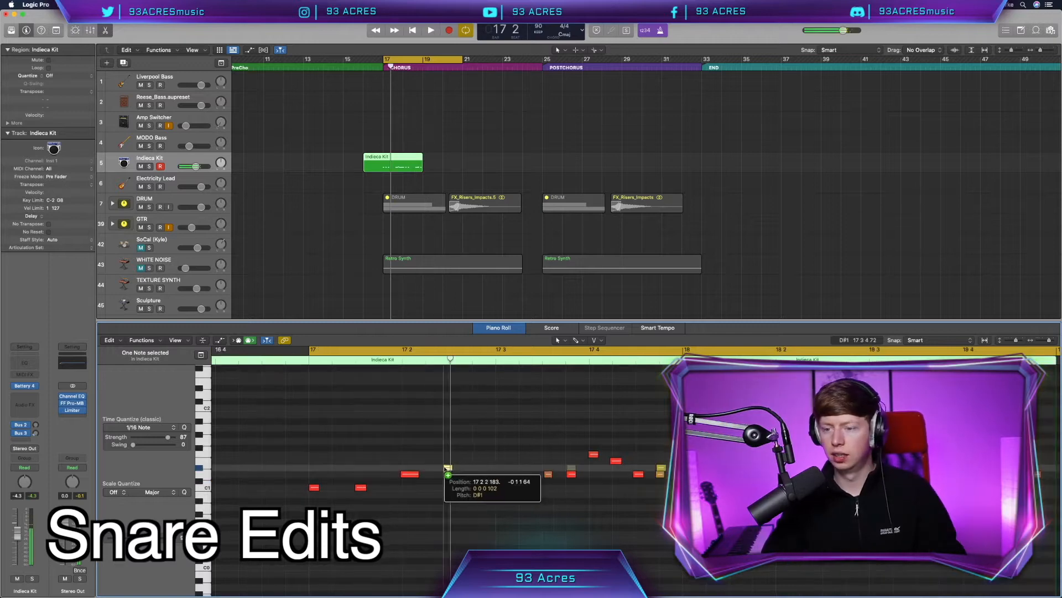
{"action": "key", "text": "space"}
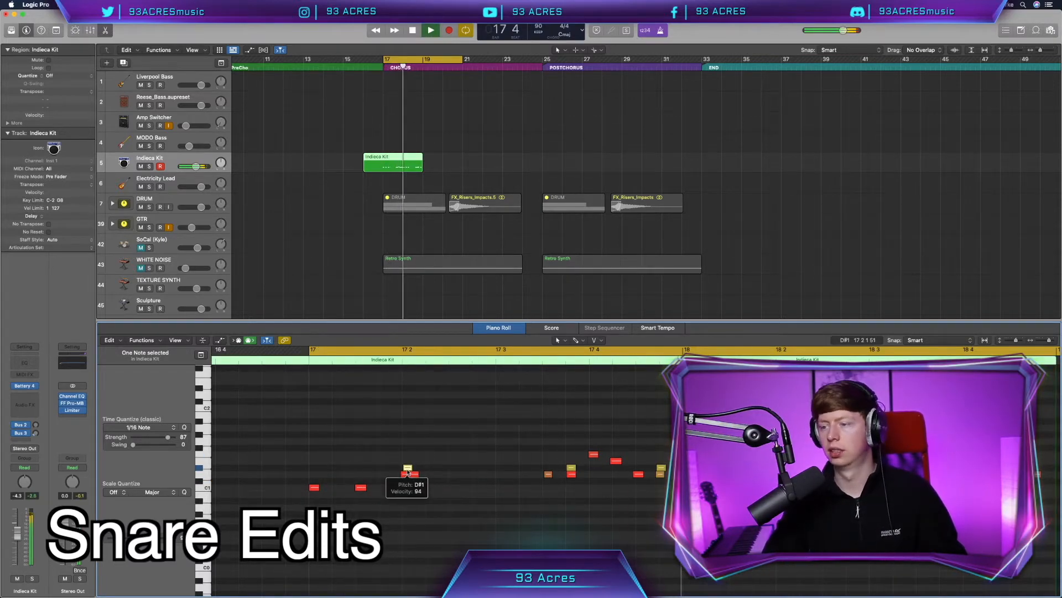
{"action": "key", "text": "space"}
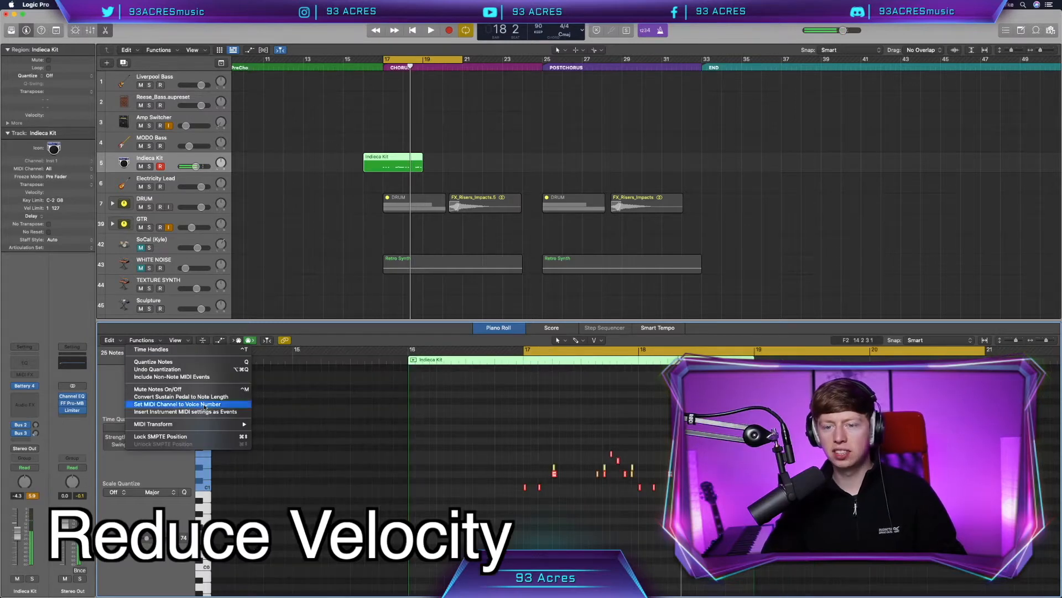
Choose the Fixed Velocity MIDI Transform for the selected Indieca Kit notes.
{"action": "mouse_move", "coordinate": [233, 428]}
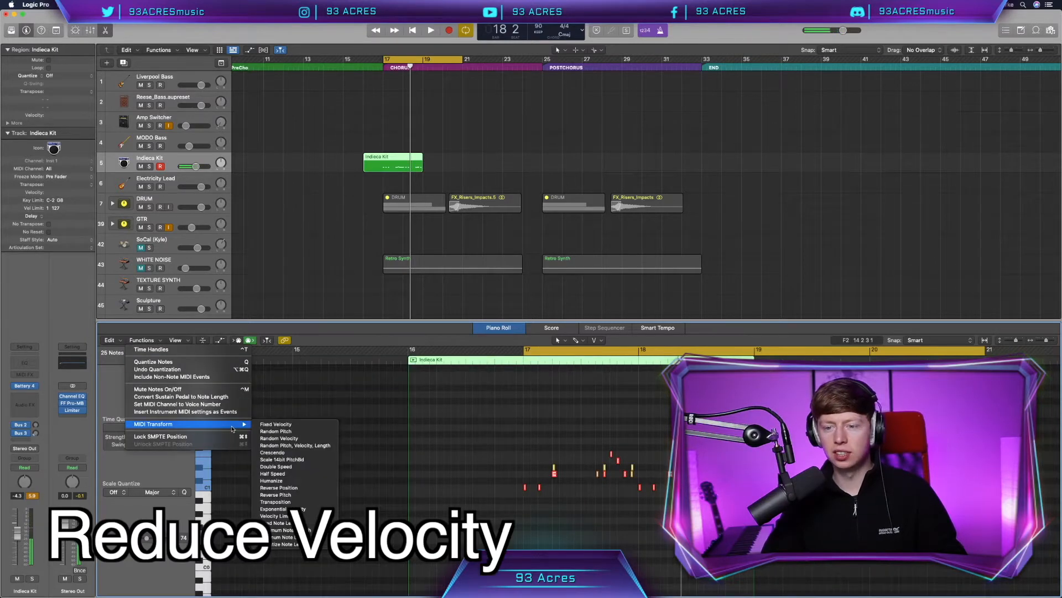
{"action": "left_click", "coordinate": [300, 424]}
{"action": "key", "text": "space"}
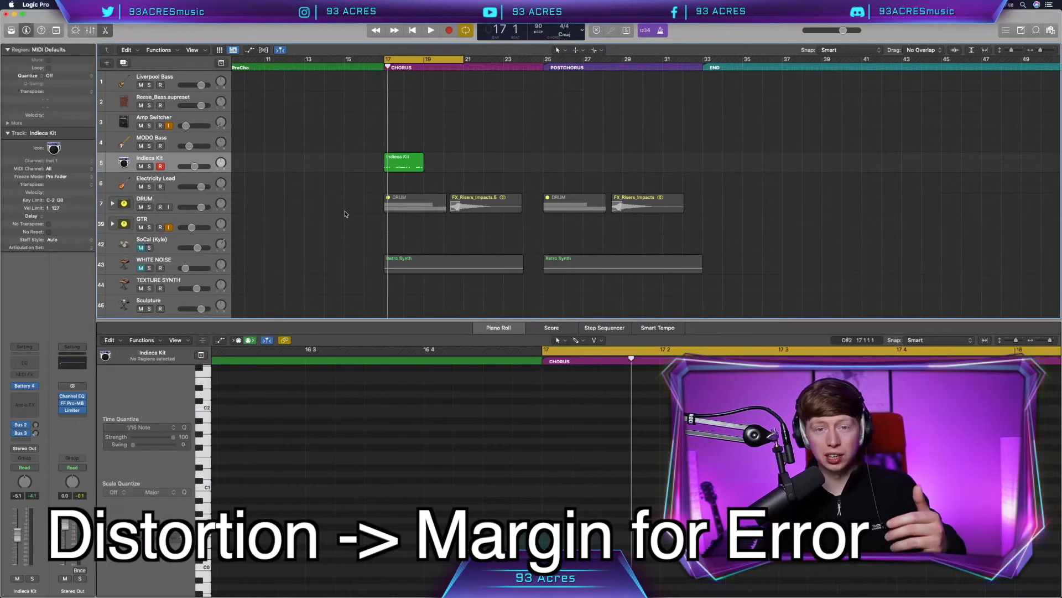
Build a sixteenth-note hi-hat rhythm on G#1 in the Indieca Kit region by copying notes along bar 17, skipping the snare hits.
{"action": "left_click", "coordinate": [409, 160]}
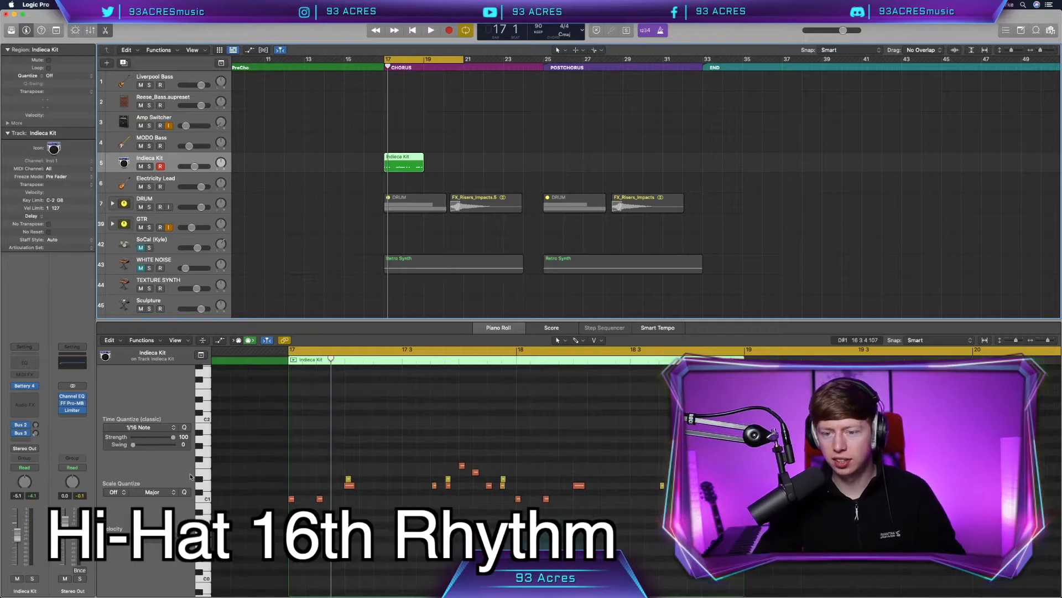
{"action": "left_click_drag", "start_coordinate": [348, 478], "coordinate": [305, 446]}
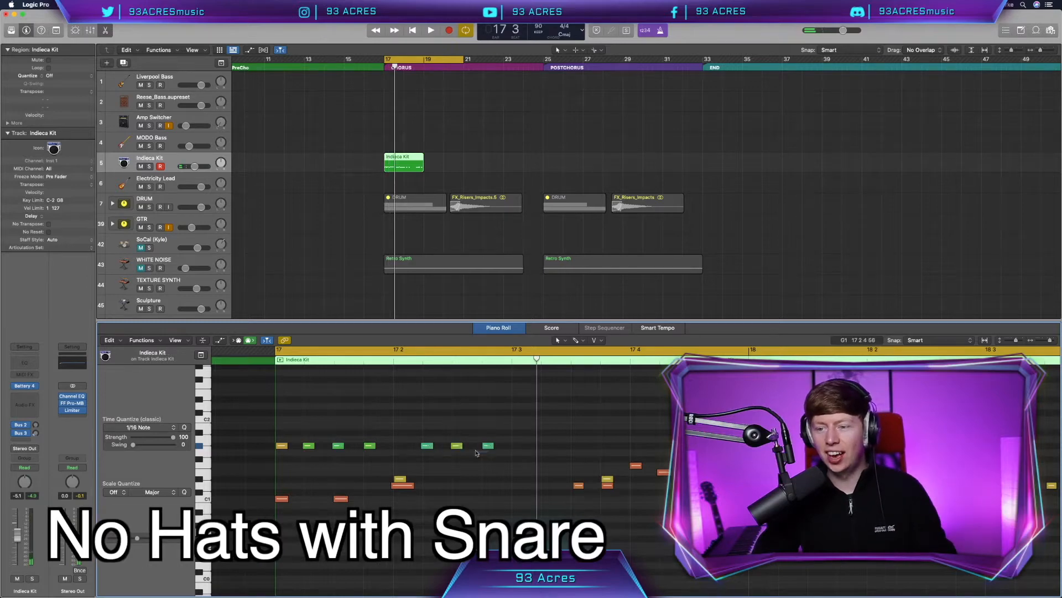
{"action": "left_click_drag", "start_coordinate": [271, 424], "coordinate": [491, 455]}
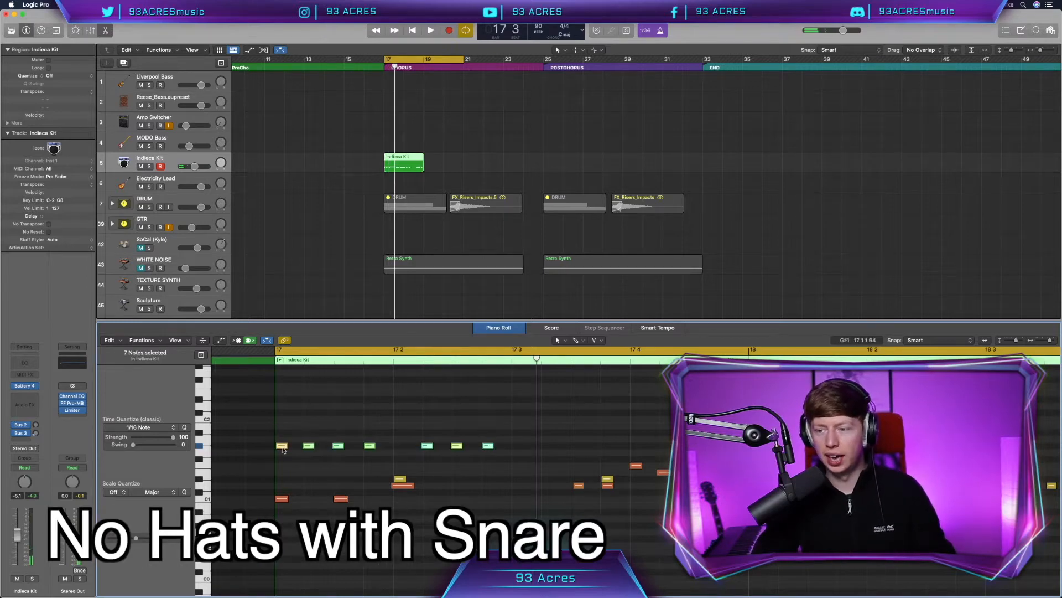
{"action": "left_click_drag", "start_coordinate": [289, 446], "coordinate": [381, 446]}
{"action": "left_click_drag", "start_coordinate": [516, 445], "coordinate": [529, 445]}
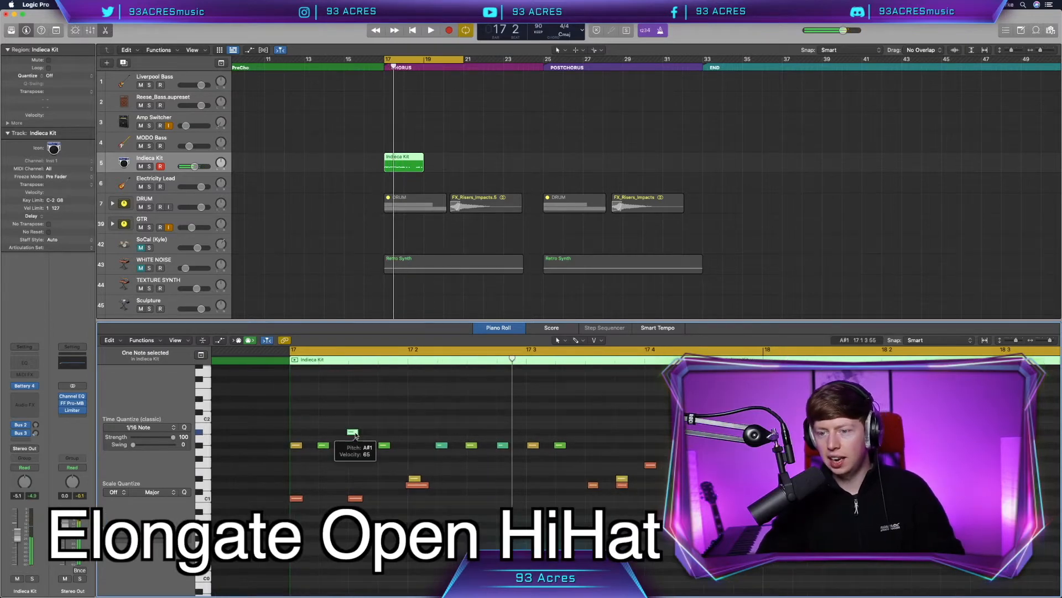
Copy the hi-hat note at 17 1 3 up to A#1 as an open hi-hat and lengthen it.
{"action": "left_click_drag", "start_coordinate": [353, 445], "coordinate": [353, 431]}
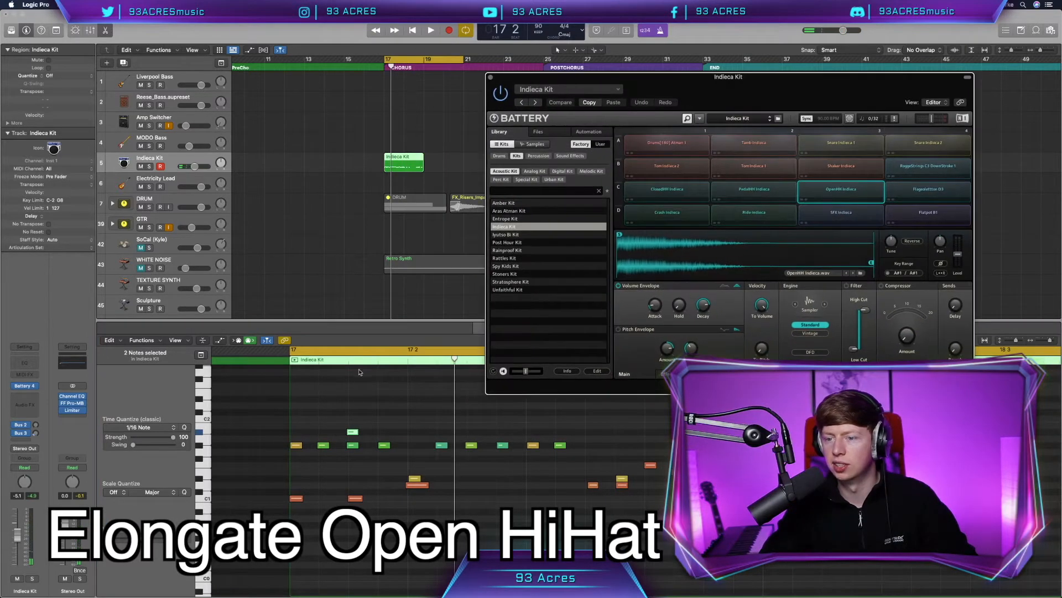
{"action": "left_click_drag", "start_coordinate": [360, 435], "coordinate": [468, 434]}
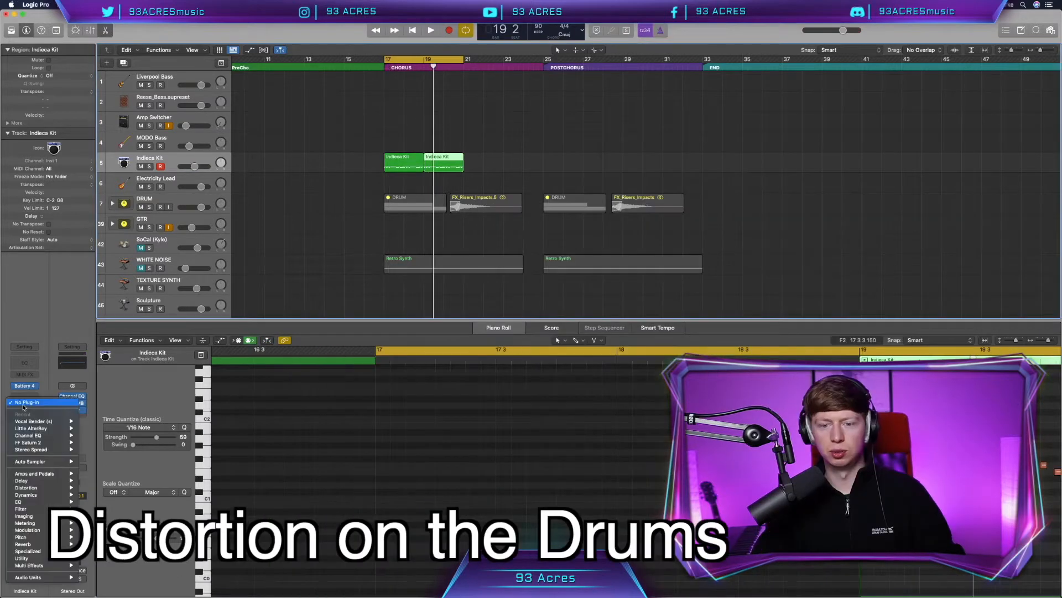
Insert the Distortion plug-in on the Indieca Kit channel and adjust its drive while the drums play.
{"action": "mouse_move", "coordinate": [58, 497]}
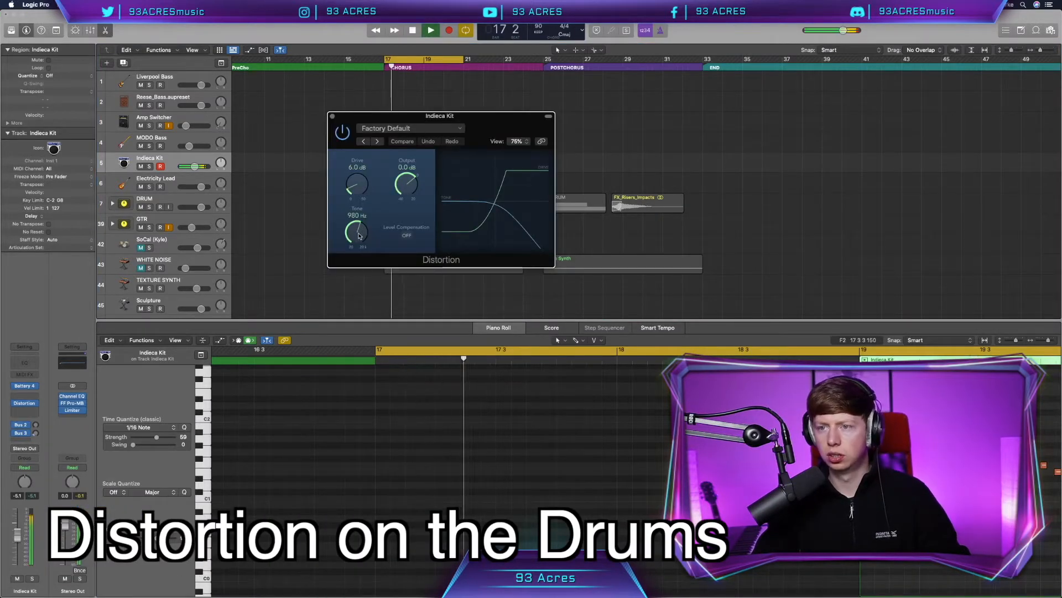
{"action": "left_click_drag", "start_coordinate": [357, 190], "coordinate": [357, 200]}
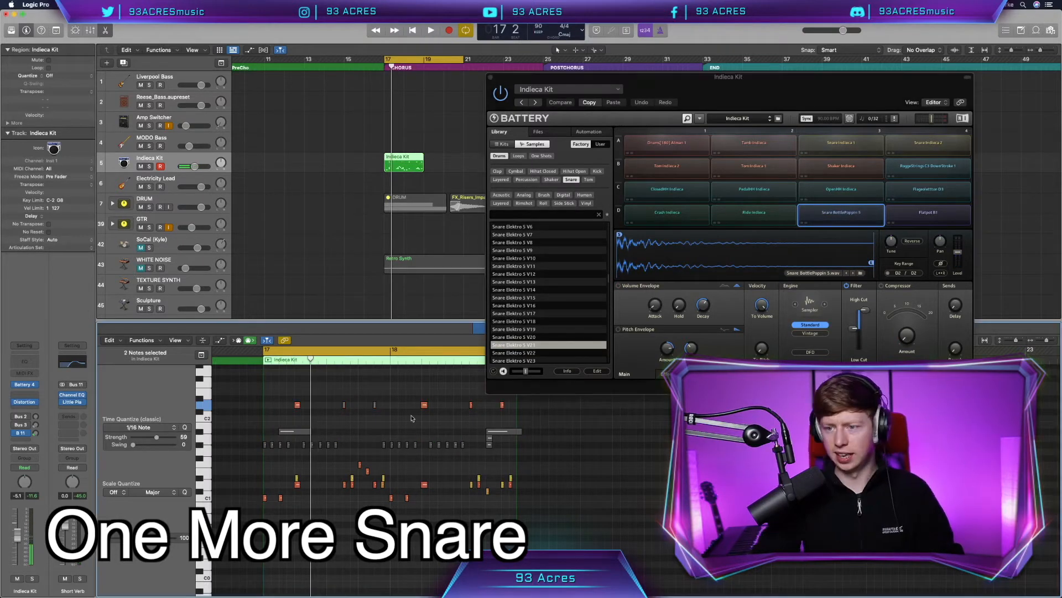
Select the last two layered snare notes in bar 18 of the Indieca Kit region.
{"action": "left_click_drag", "start_coordinate": [460, 395], "coordinate": [505, 421]}
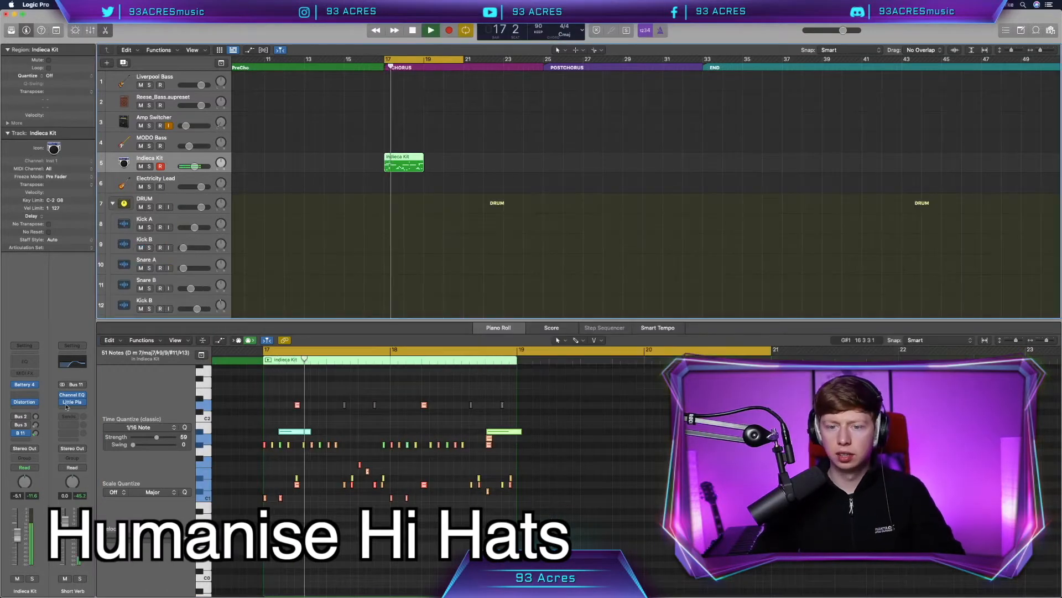
Add a Channel EQ to the Indieca Kit channel, stop playback and open the Battery 4 instrument.
{"action": "left_click", "coordinate": [36, 363]}
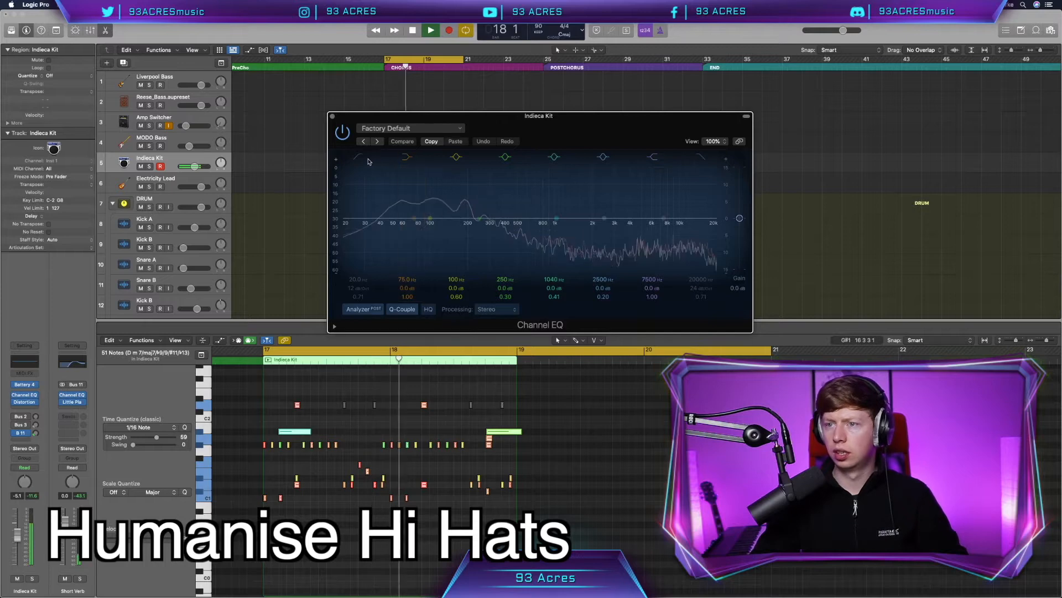
{"action": "key", "text": "space"}
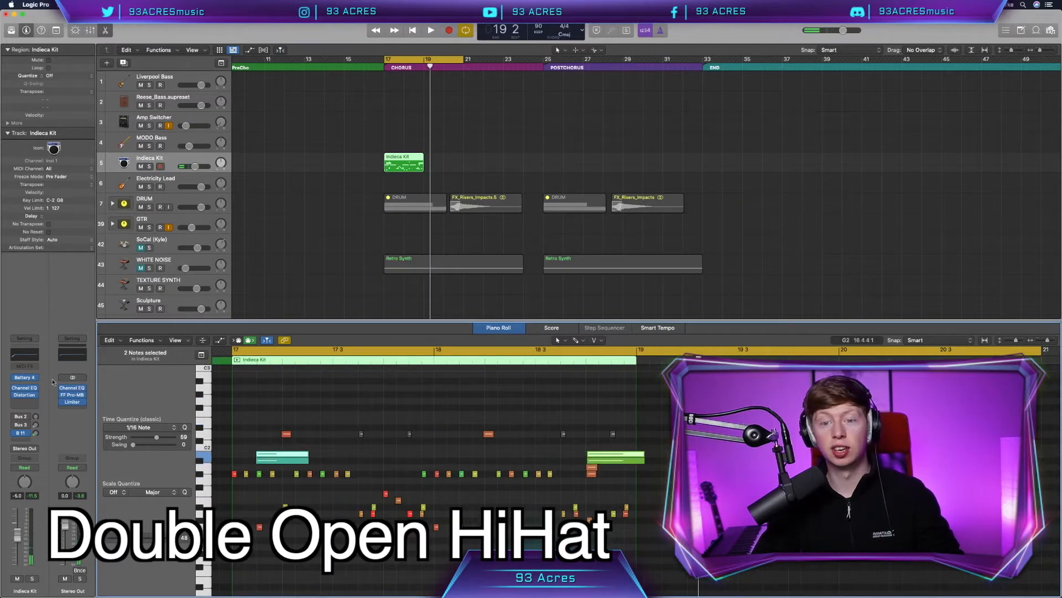
{"action": "left_click", "coordinate": [25, 378]}
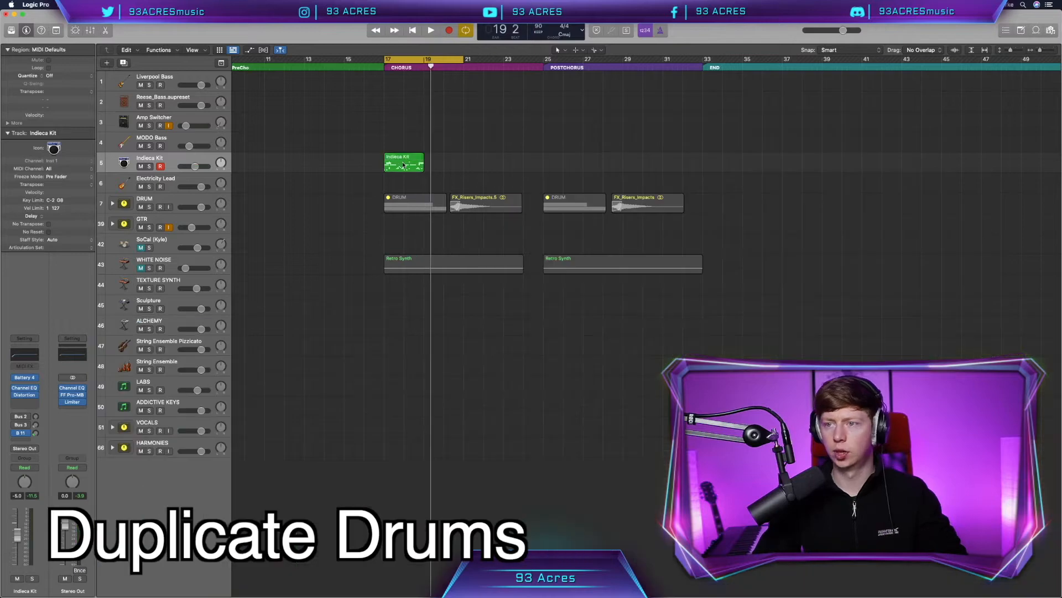
Repeat the two-bar Indieca Kit region three times so the drums run through the chorus from bar 17.
{"action": "left_click", "coordinate": [403, 164]}
{"action": "key", "text": "super+r"}
{"action": "key", "text": "super+r"}
{"action": "key", "text": "super+r"}
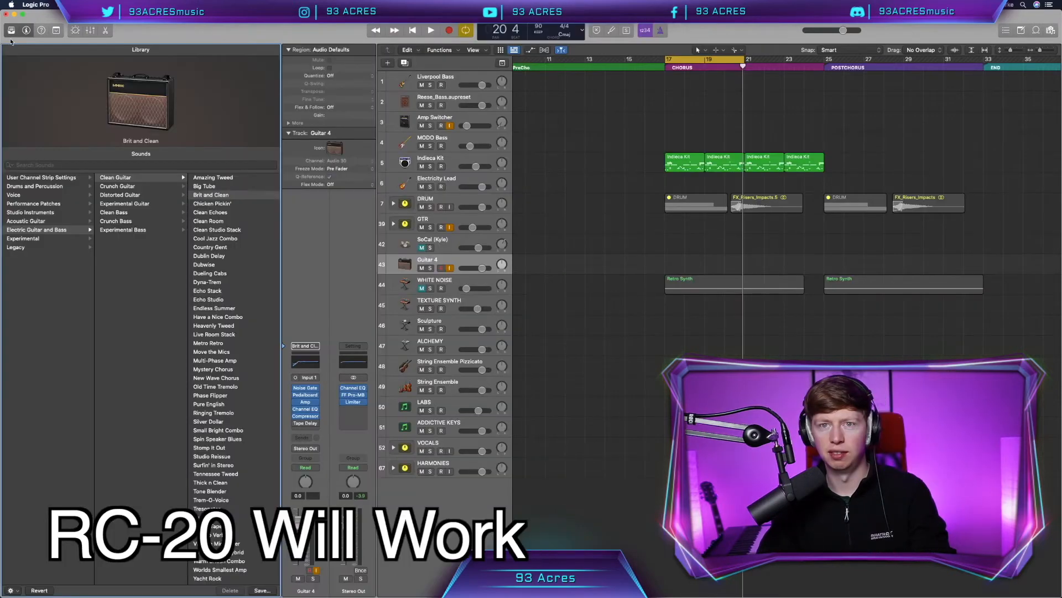
Load the Brit and Clean guitar patch on the new audio track and record the guitar part over the pre-chorus.
{"action": "left_click", "coordinate": [211, 195]}
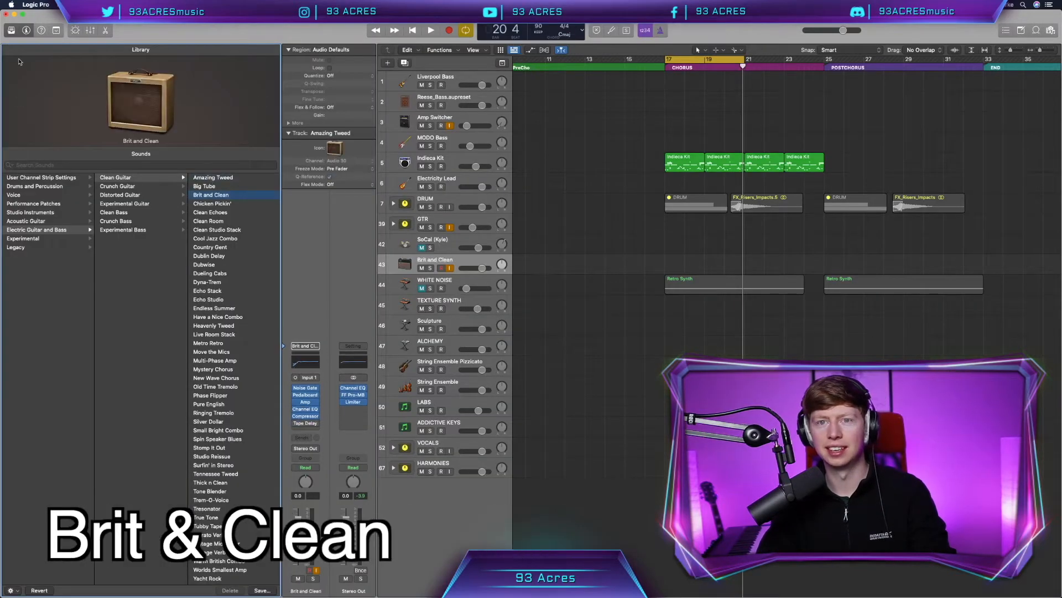
{"action": "left_click", "coordinate": [11, 31]}
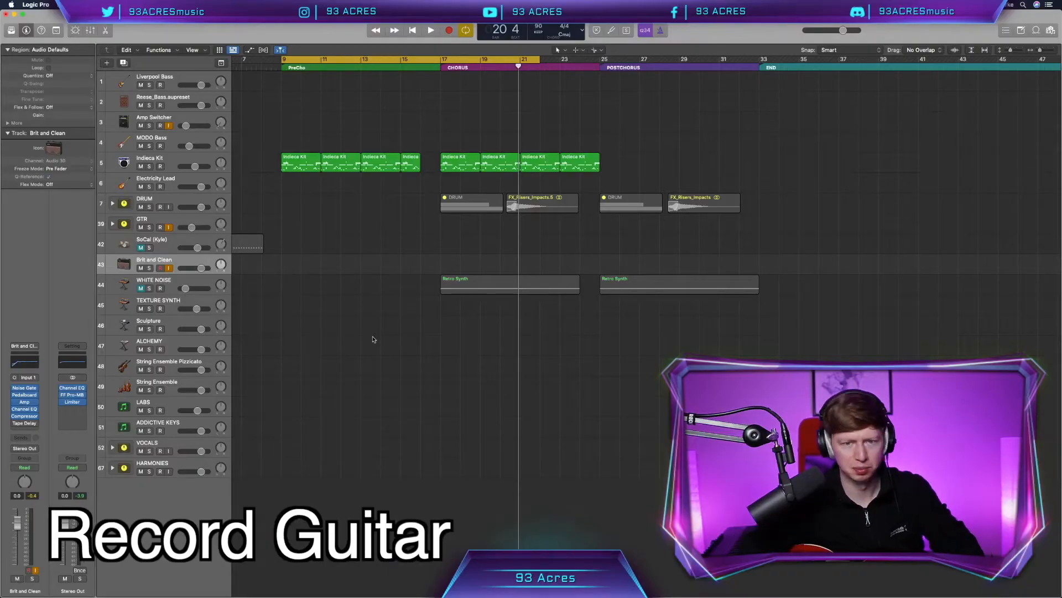
{"action": "key", "text": "r"}
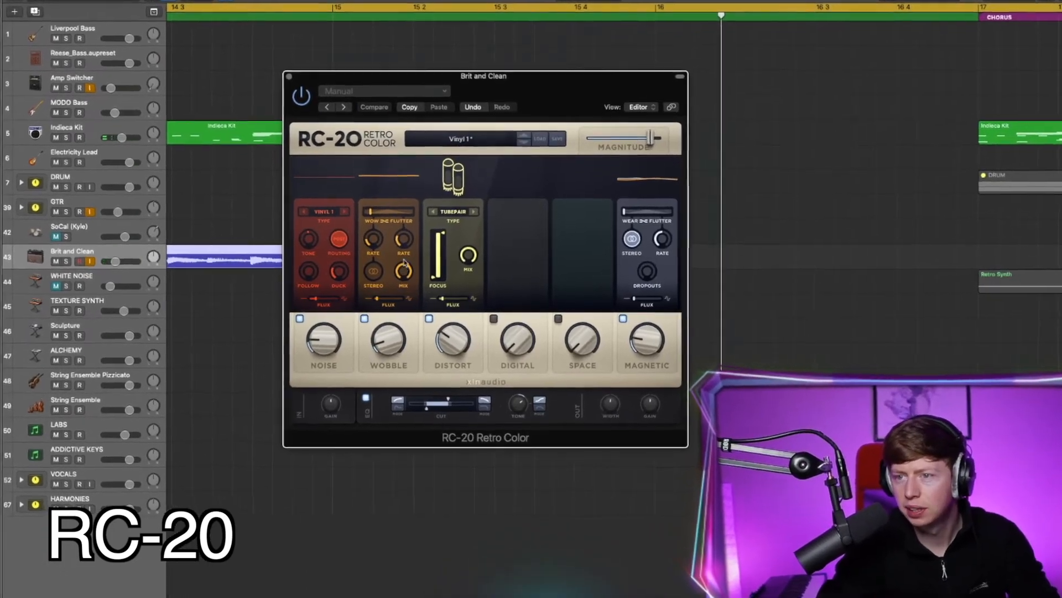
Adjust the RC-20 Retro Color effect on the Brit and Clean guitar track.
{"action": "left_click_drag", "start_coordinate": [586, 401], "coordinate": [590, 360]}
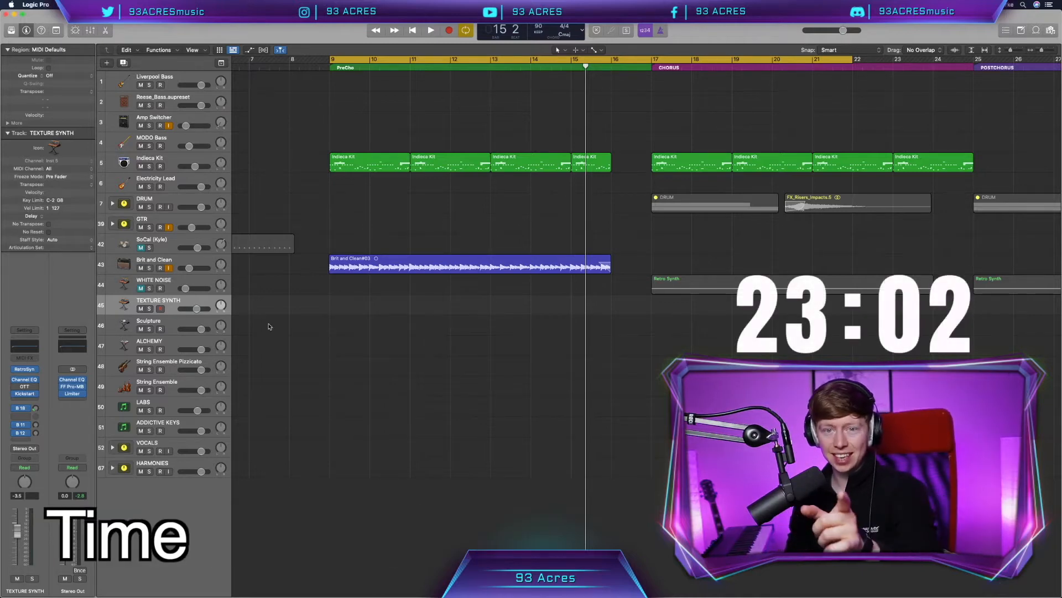
Record a chord part on the TEXTURE SYNTH track across the pre-chorus and chorus.
{"action": "scroll", "coordinate": [310, 327], "scroll_direction": "right", "scroll_amount": 5}
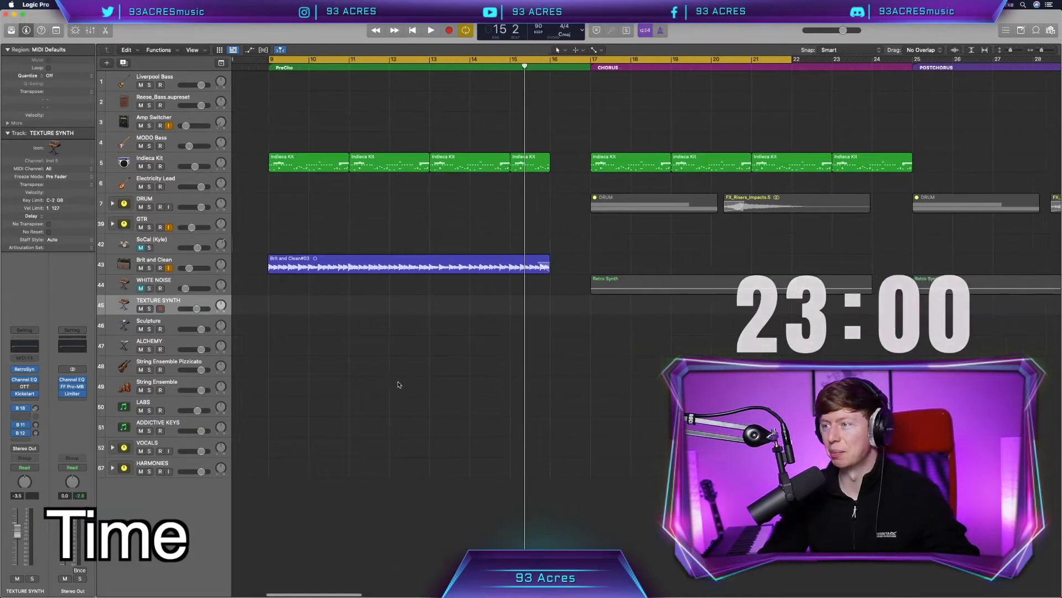
{"action": "key", "text": "r"}
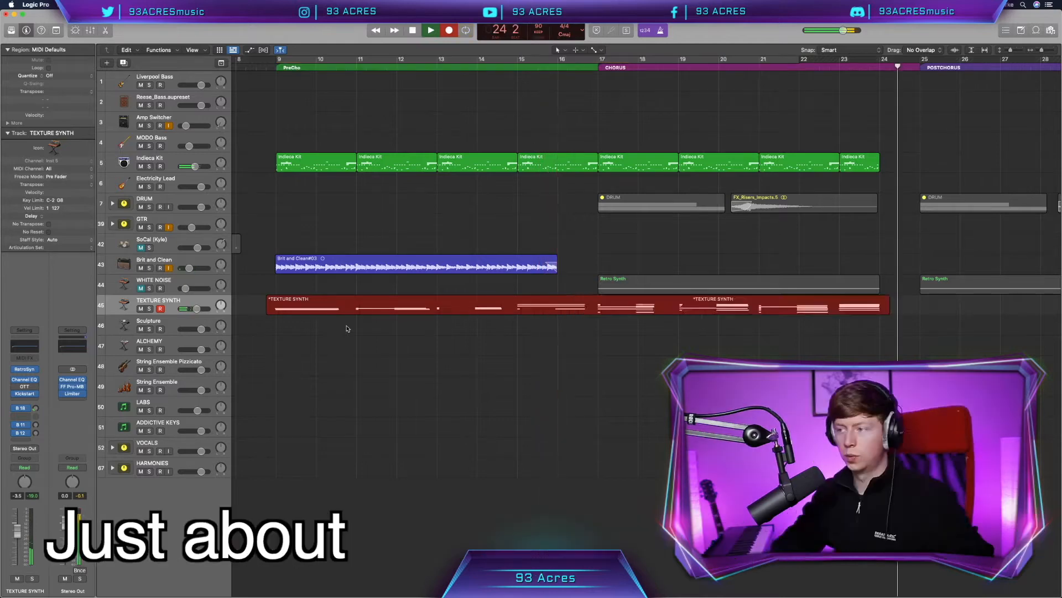
{"action": "key", "text": "space"}
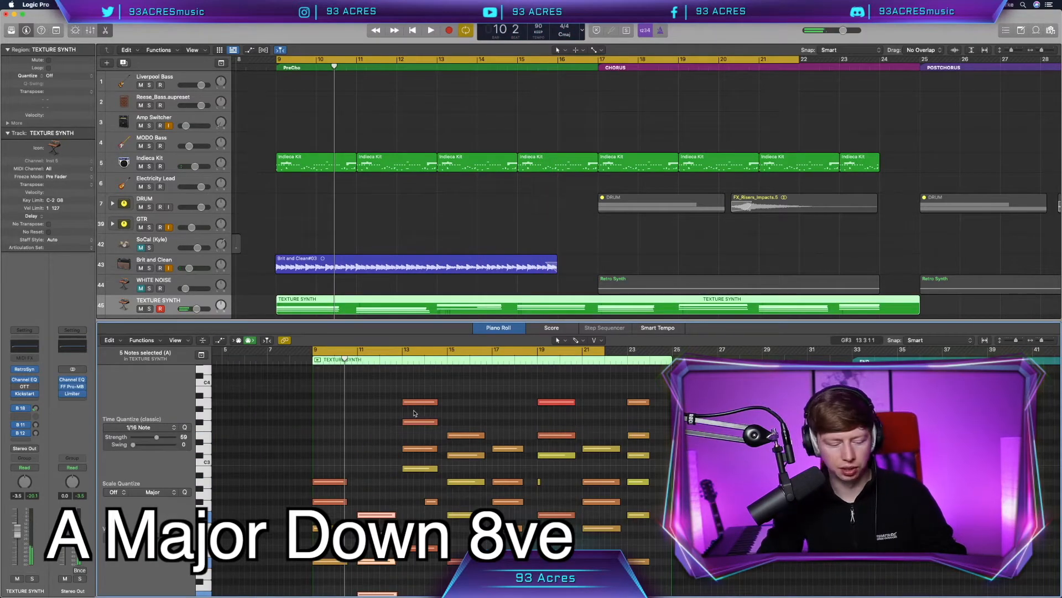
Transpose the TEXTURE SYNTH chords starting at bars 13, 15, 19 and 23 down an octave to match the lowered A major chord.
{"action": "key", "text": "alt+shift+Up"}
{"action": "key", "text": "alt+shift+Down"}
{"action": "left_click_drag", "start_coordinate": [397, 570], "coordinate": [431, 394]}
{"action": "key", "text": "alt+shift+Down"}
{"action": "left_click_drag", "start_coordinate": [443, 553], "coordinate": [480, 415]}
{"action": "key", "text": "alt+shift+Down"}
{"action": "left_click_drag", "start_coordinate": [532, 540], "coordinate": [567, 394]}
{"action": "key", "text": "alt+shift+Down"}
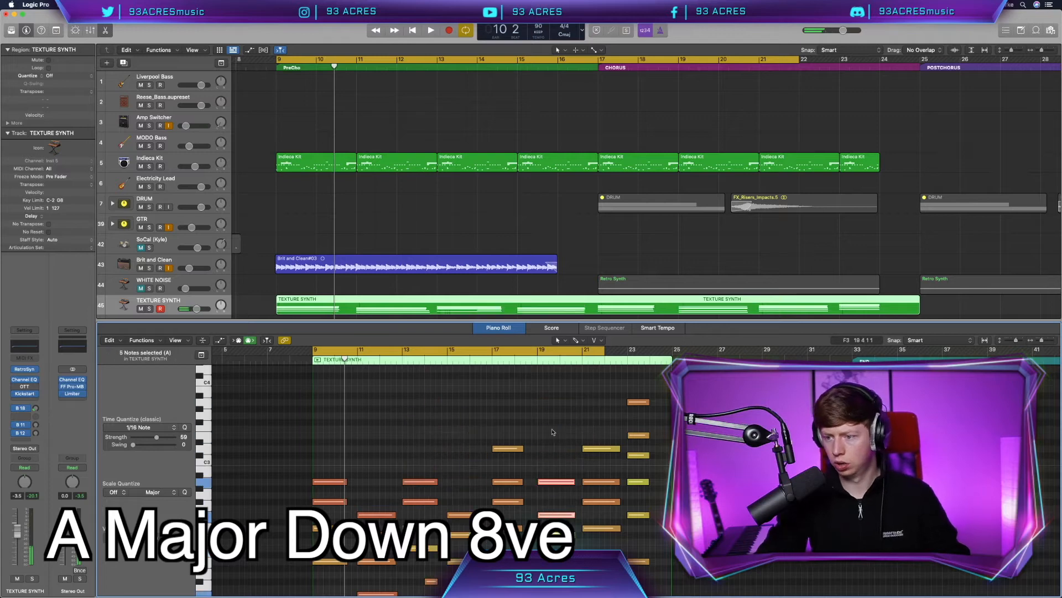
{"action": "left_click_drag", "start_coordinate": [623, 576], "coordinate": [657, 393]}
{"action": "key", "text": "alt+shift+Down"}
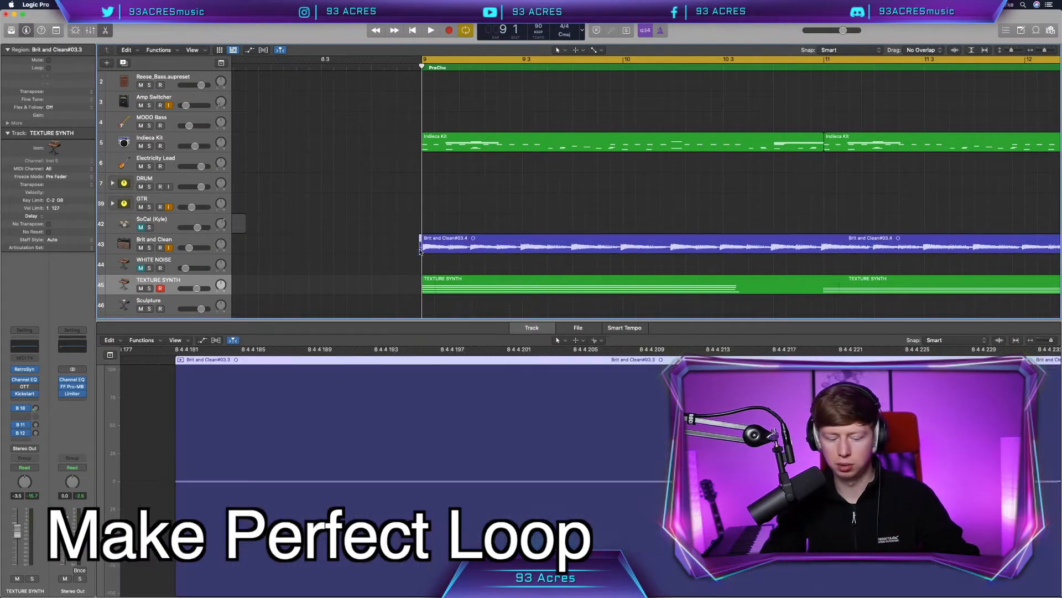
Adjust the start edge of the first Brit and Clean guitar region at bar 9 so it loops cleanly.
{"action": "left_click", "coordinate": [420, 252]}
{"action": "left_click", "coordinate": [424, 250]}
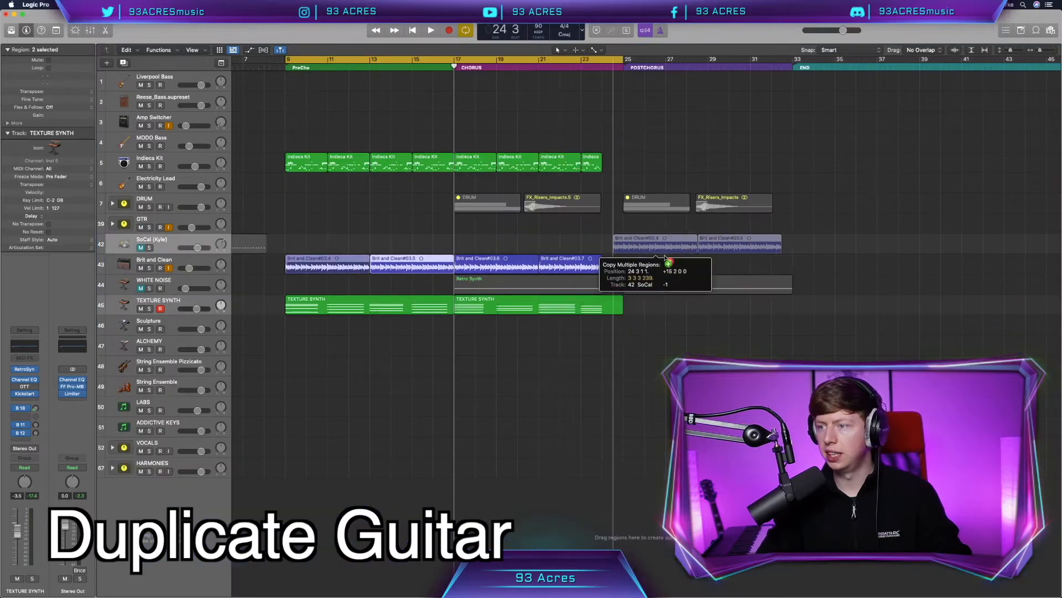
Copy two Brit and Clean guitar regions and the first TEXTURE SYNTH region to the post-chorus at bar 25.
{"action": "left_click_drag", "start_coordinate": [628, 263], "coordinate": [631, 263]}
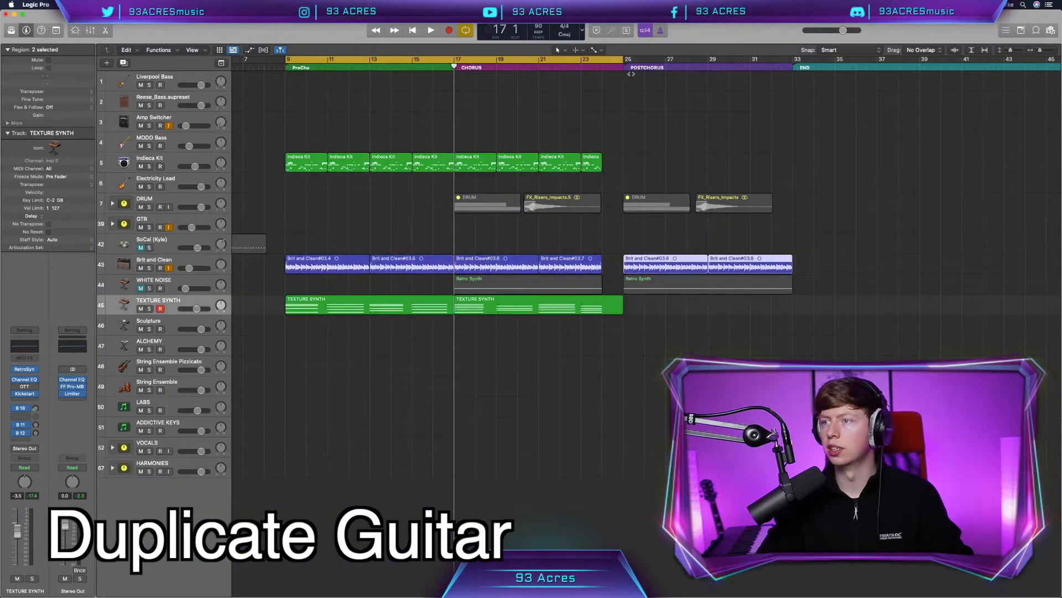
{"action": "left_click_drag", "start_coordinate": [287, 308], "coordinate": [624, 308]}
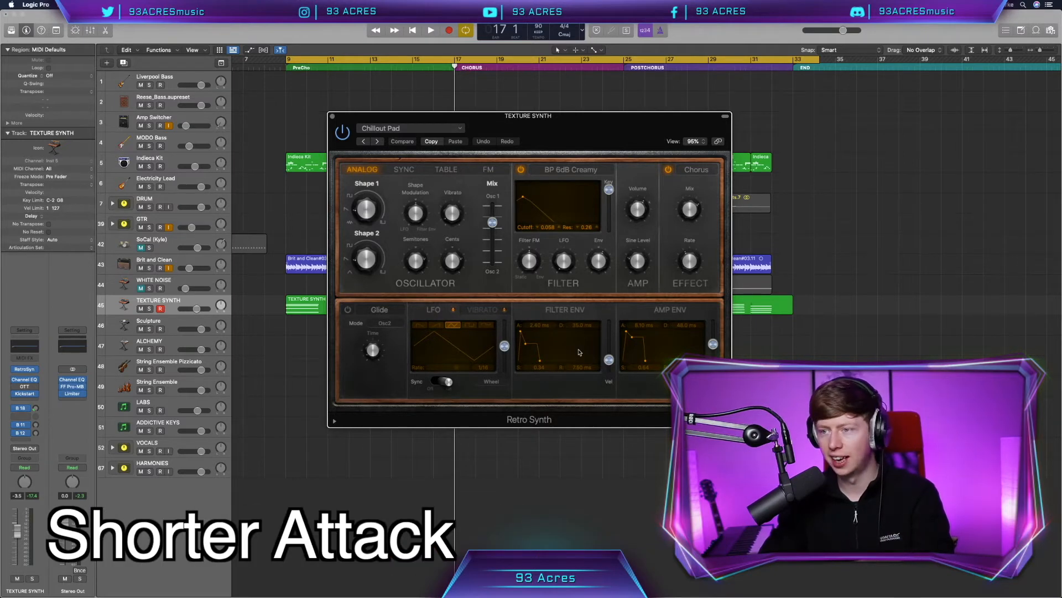
Close the TEXTURE SYNTH instrument window and raise the filter cutoff in the Electricity Lead track's Retro Synth.
{"action": "left_click", "coordinate": [332, 117]}
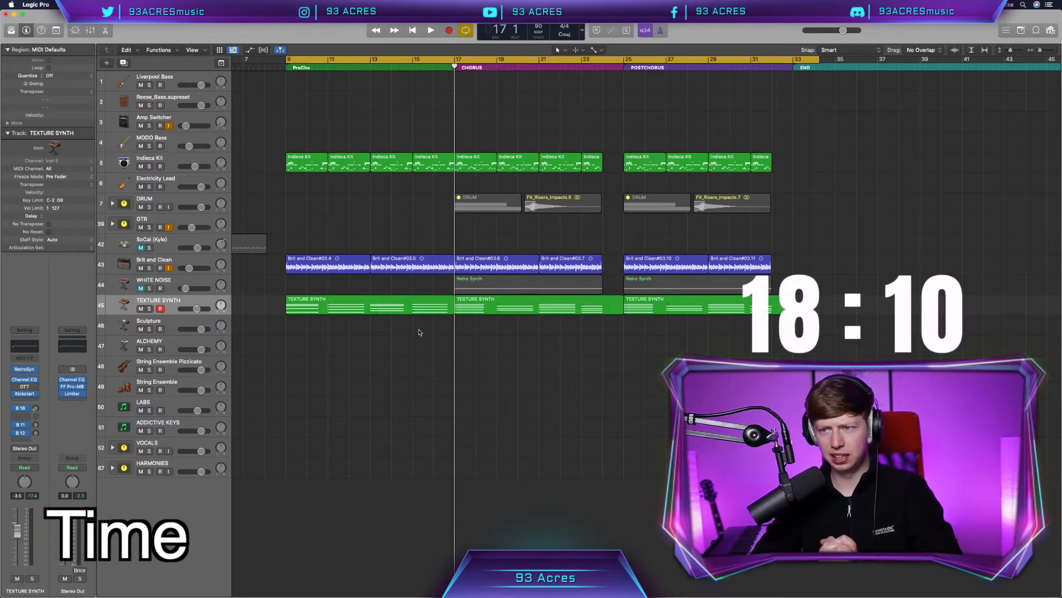
{"action": "left_click", "coordinate": [320, 185]}
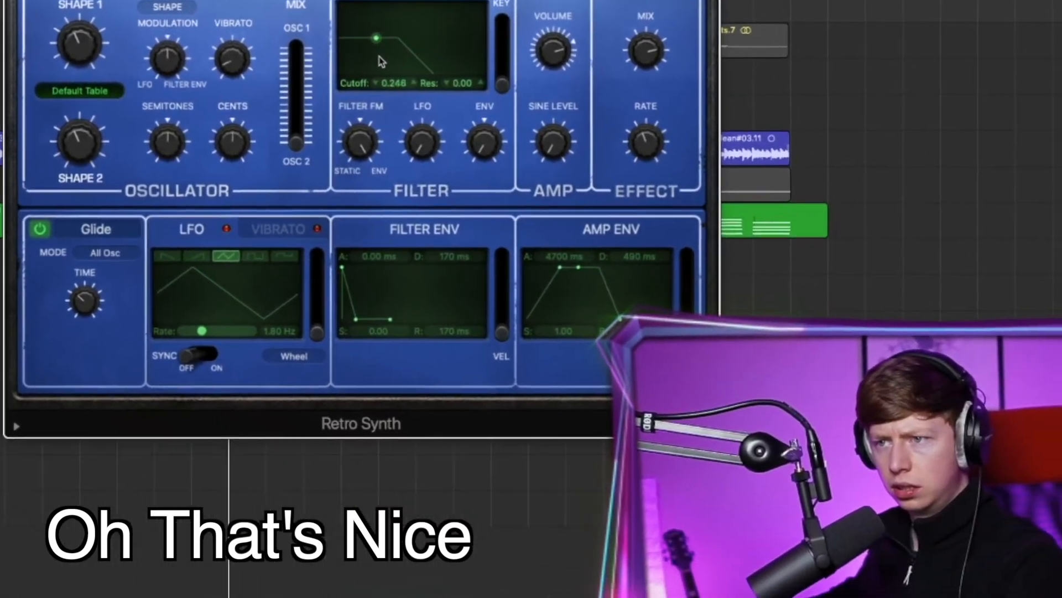
{"action": "left_click_drag", "start_coordinate": [379, 57], "coordinate": [393, 62]}
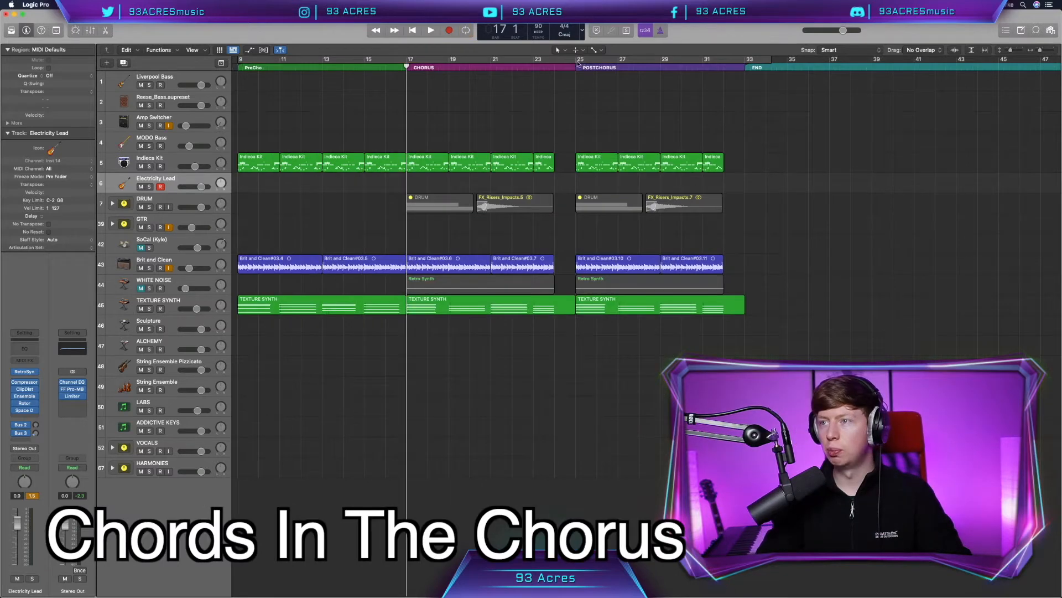
Set the cycle range over the post-chorus from bar 25 to 33 and record the Electricity Lead part there.
{"action": "left_click_drag", "start_coordinate": [578, 61], "coordinate": [741, 78]}
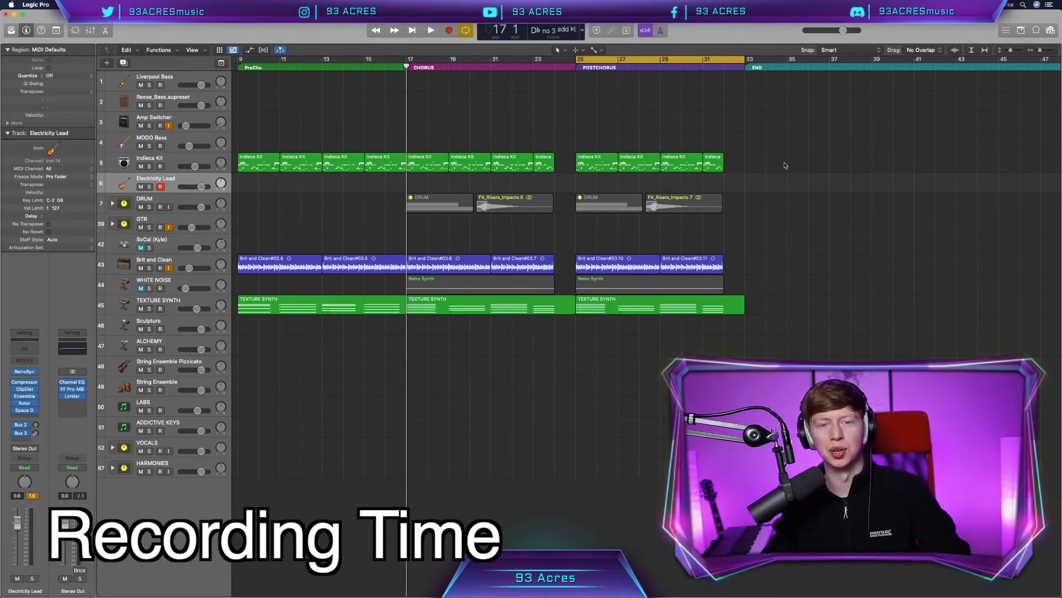
{"action": "key", "text": "r"}
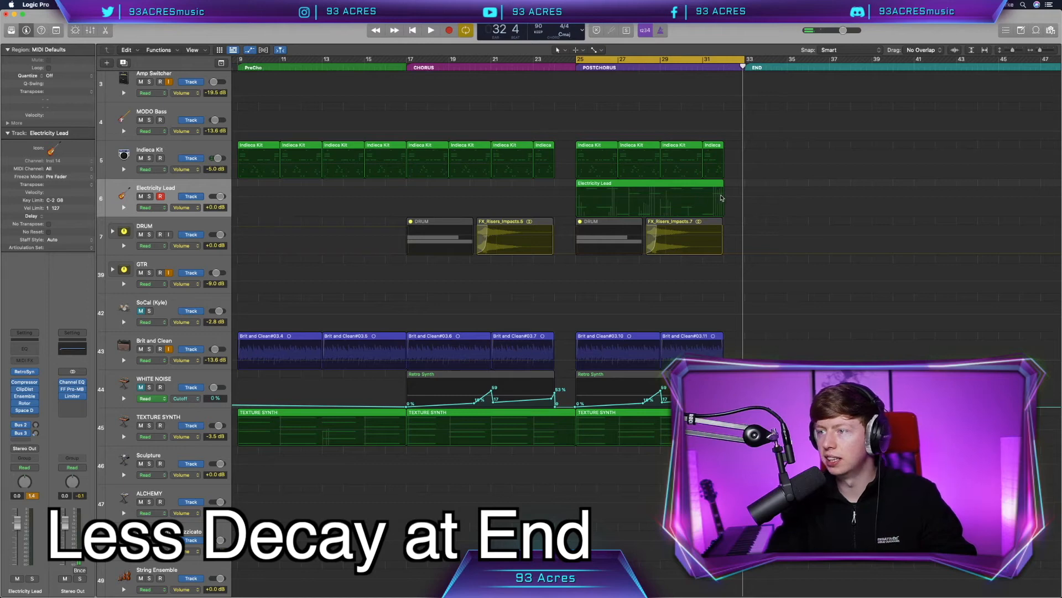
Automate the Electricity Lead volume to drop to about -14.3 dB right after the region ends at bar 32.
{"action": "key", "text": "a"}
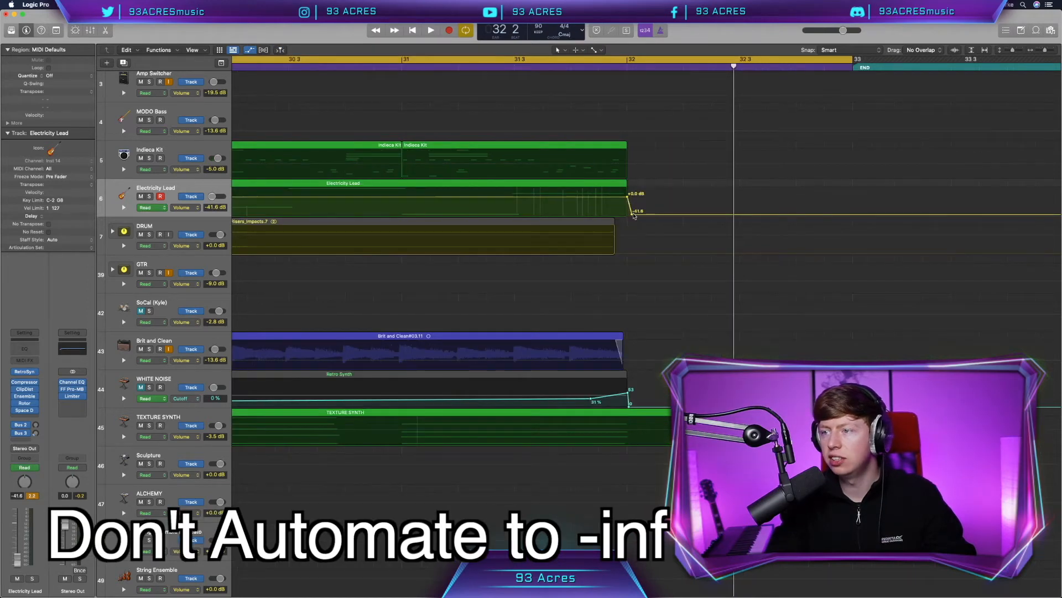
{"action": "left_click_drag", "start_coordinate": [632, 214], "coordinate": [628, 210]}
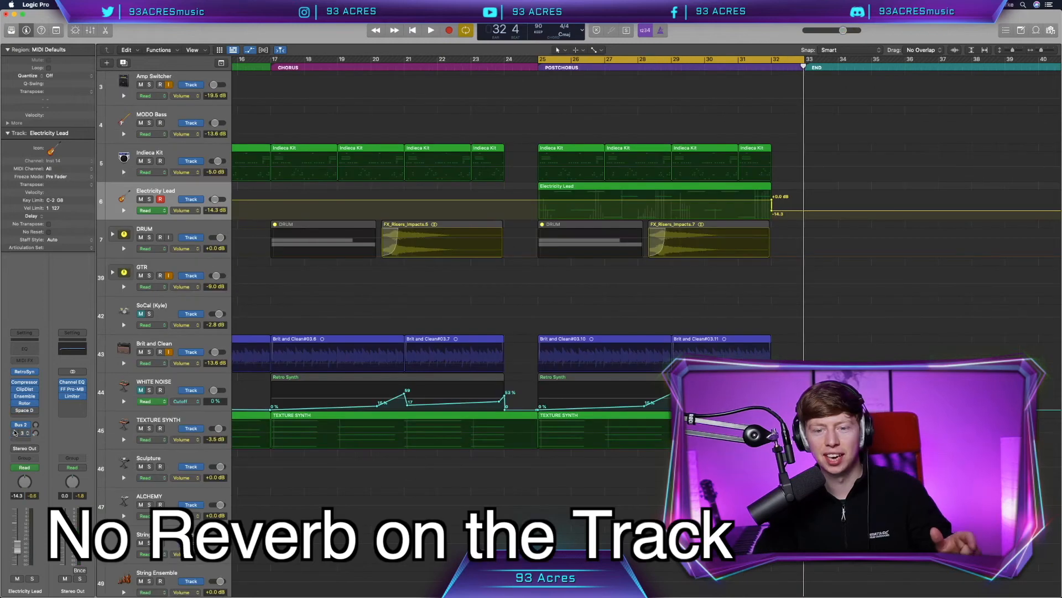
Add sends to Bus 12, 11 and 25 on the Electricity Lead channel and adjust its Distortion plug-in.
{"action": "left_click", "coordinate": [26, 441]}
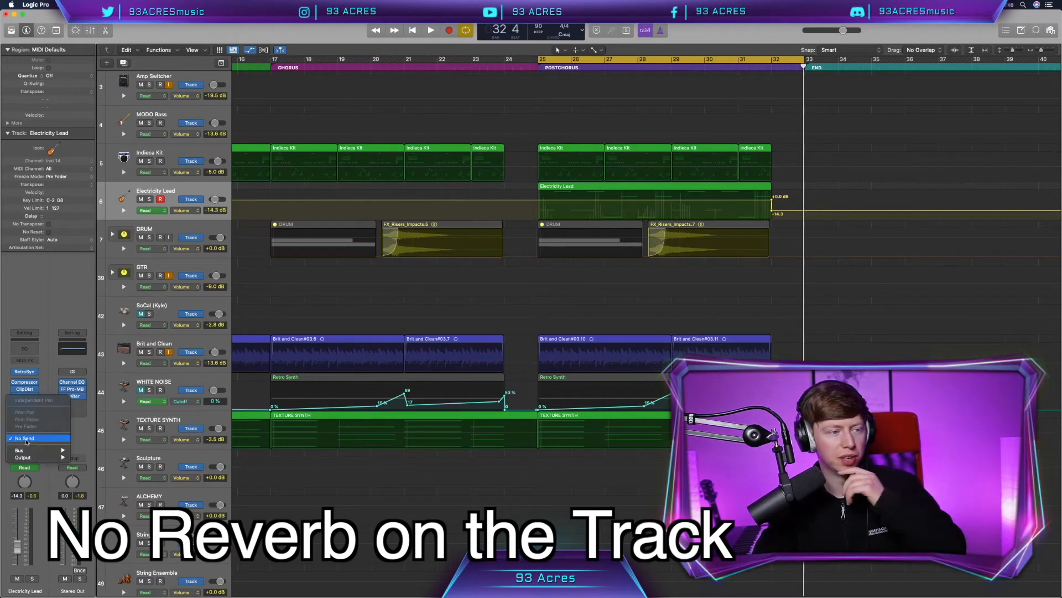
{"action": "mouse_move", "coordinate": [25, 451]}
{"action": "left_click", "coordinate": [105, 393]}
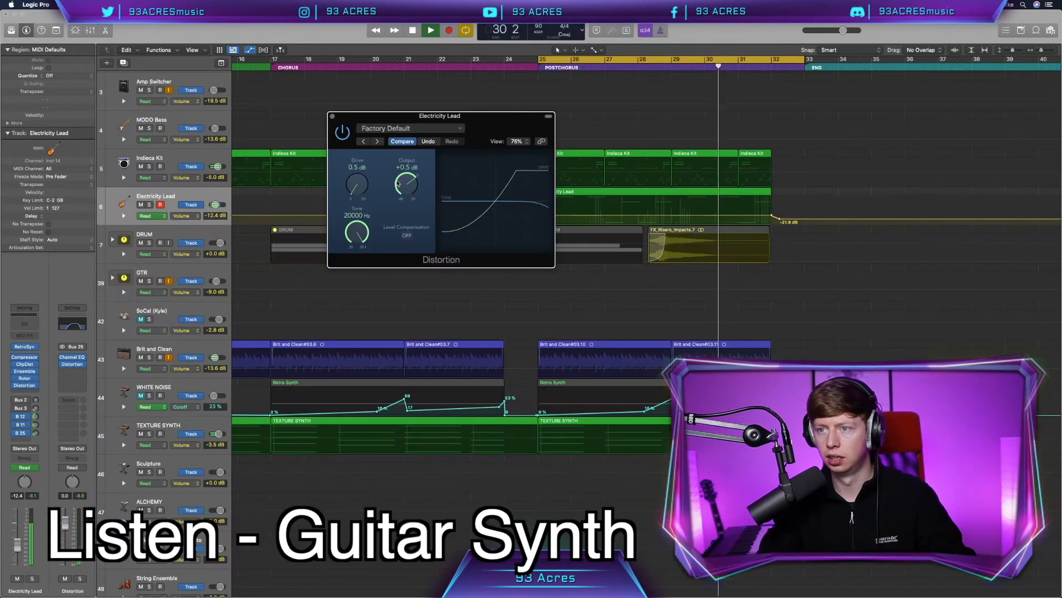
{"action": "left_click_drag", "start_coordinate": [312, 215], "coordinate": [312, 212]}
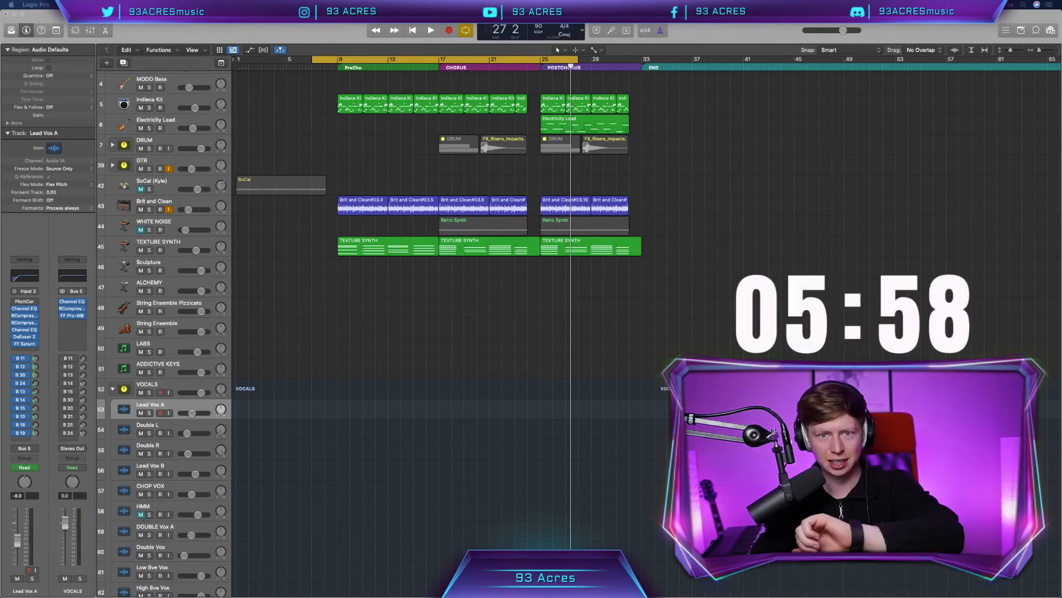
Record two pre-chorus vocal doubles for the Double L and Double R tracks and trim the ends of both takes.
{"action": "left_click", "coordinate": [179, 425]}
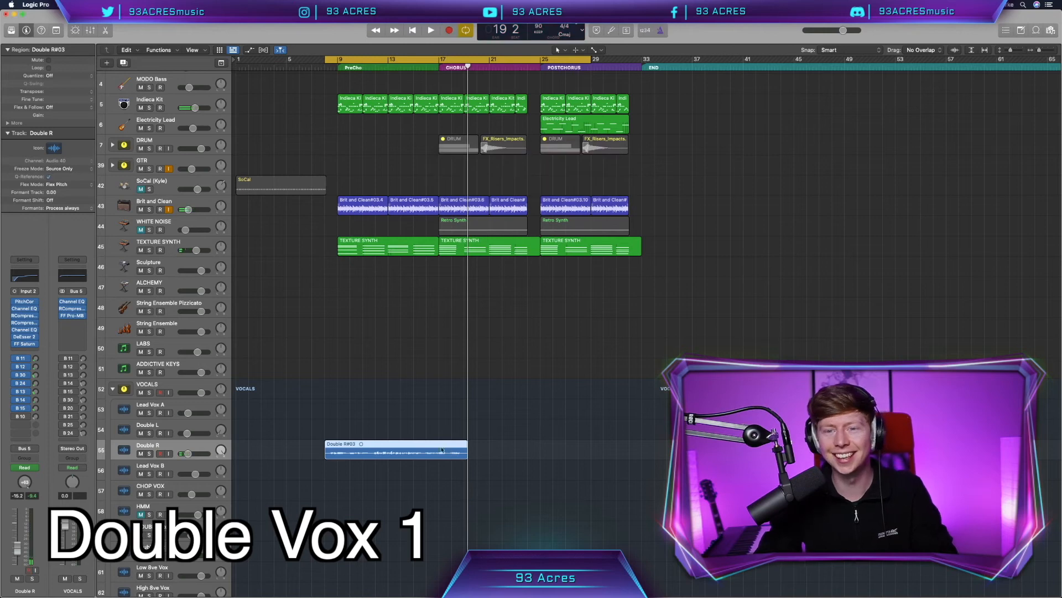
{"action": "key", "text": "Down"}
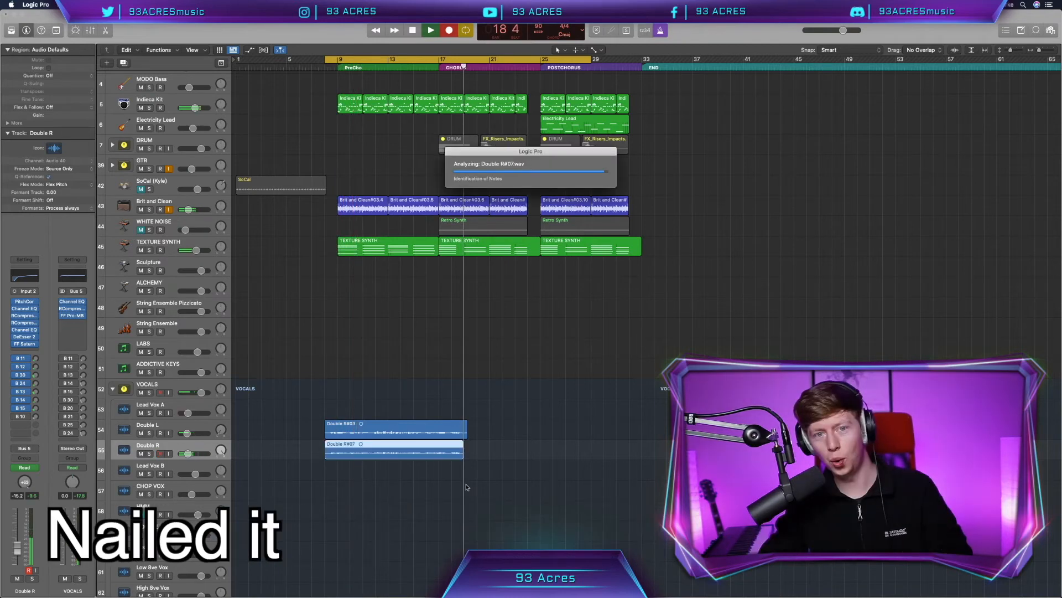
{"action": "key", "text": "super+Right"}
{"action": "key", "text": "super+Right"}
{"action": "key", "text": "super+Right"}
{"action": "mouse_move", "coordinate": [466, 452]}
{"action": "left_mouse_down"}
{"action": "mouse_move", "coordinate": [451, 457]}
{"action": "mouse_move", "coordinate": [487, 431]}
{"action": "mouse_move", "coordinate": [458, 437]}
{"action": "left_mouse_up"}
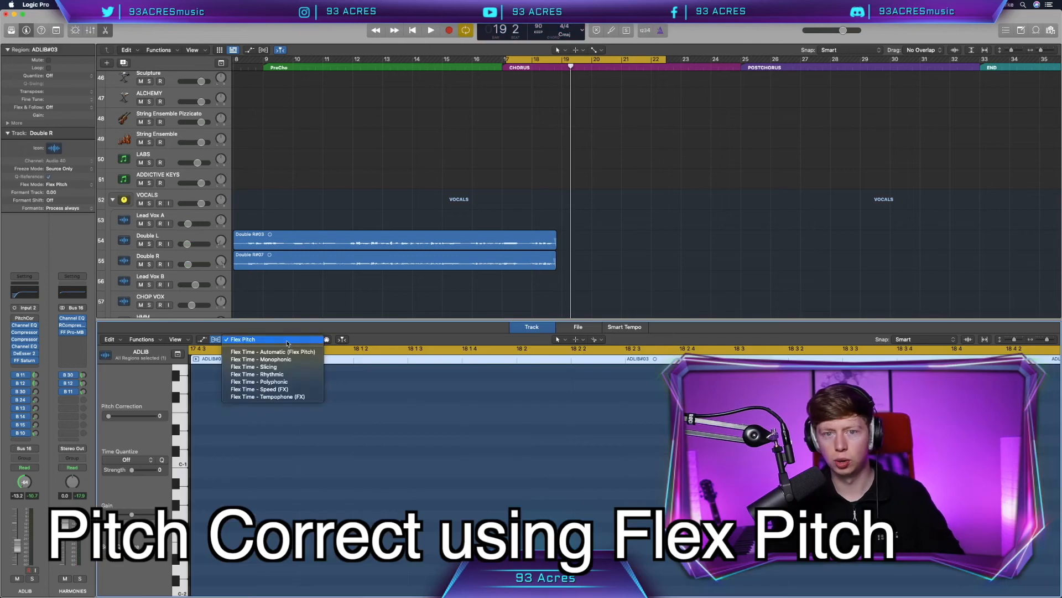
Pitch-correct the ADLIB notes with Flex Pitch at 100 and turn down the reverb on the HARMONIES stack.
{"action": "left_click", "coordinate": [260, 387]}
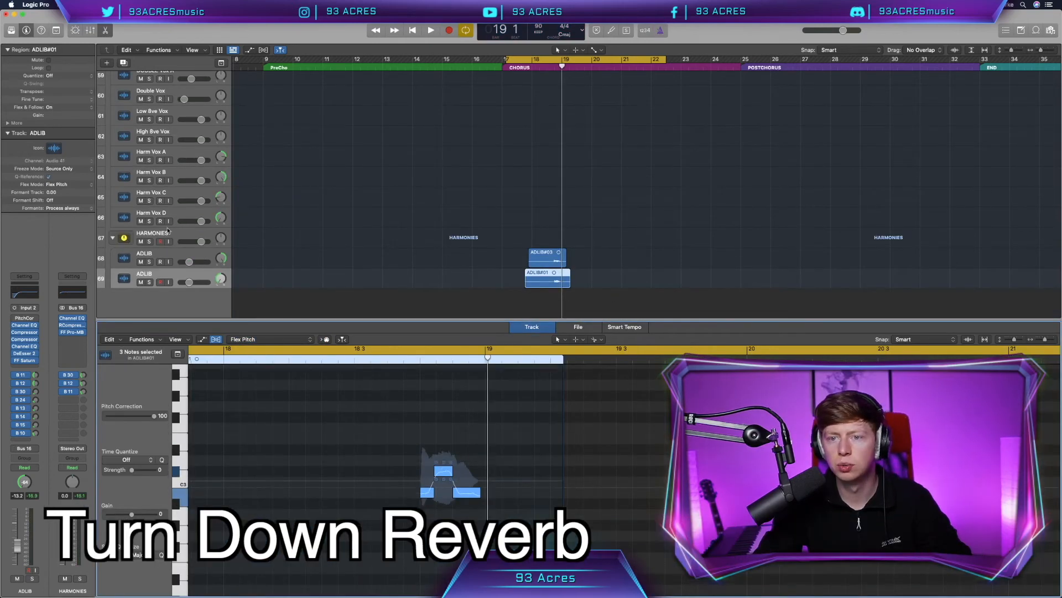
{"action": "left_click", "coordinate": [168, 231]}
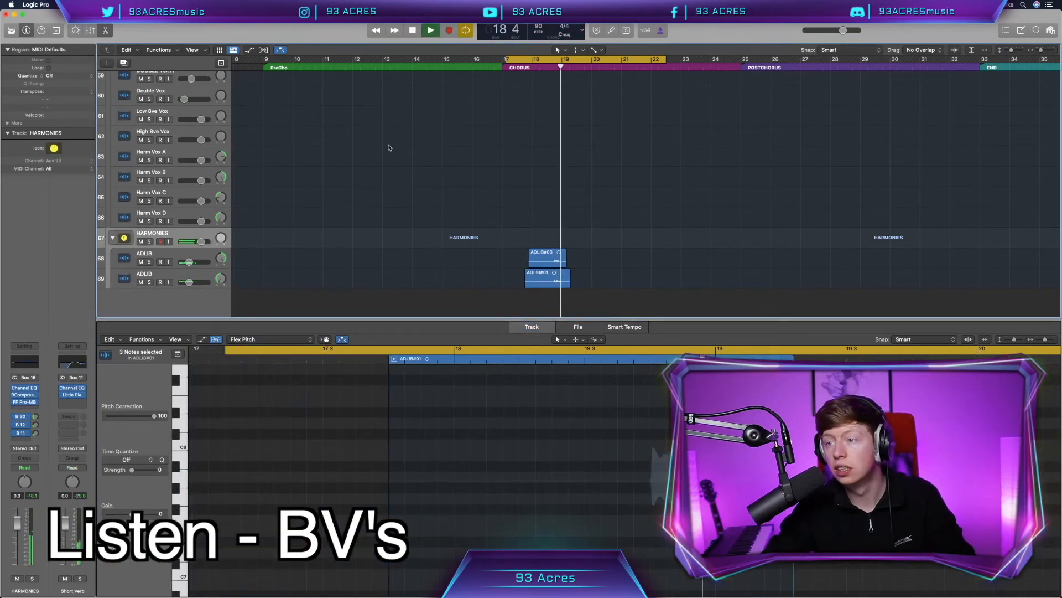
Duplicate the first ADLIB track in the HARMONIES stack to hold further backing vocals.
{"action": "left_click", "coordinate": [193, 259]}
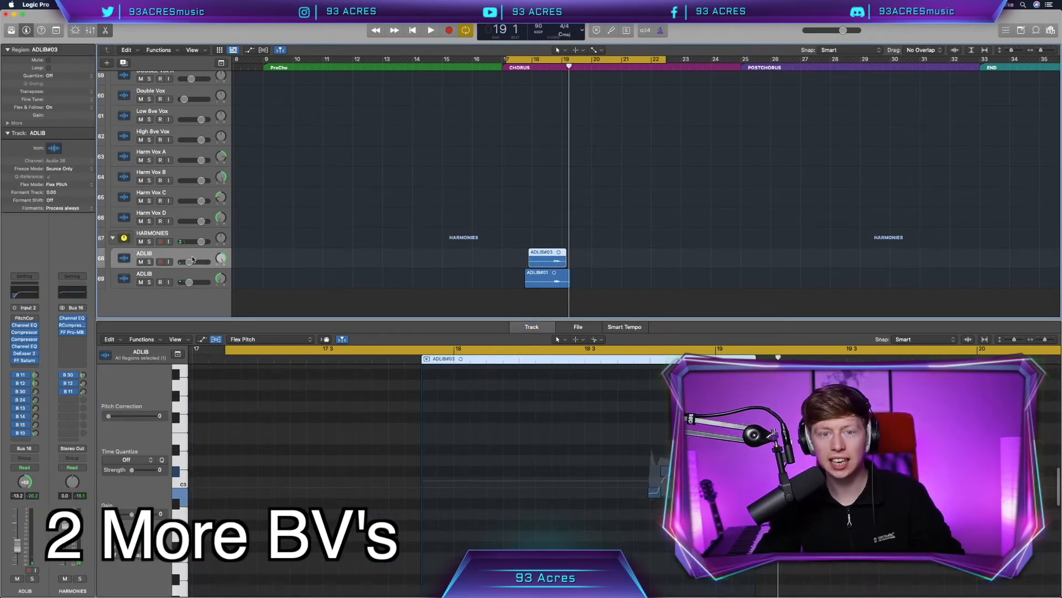
{"action": "key", "text": "super+d"}
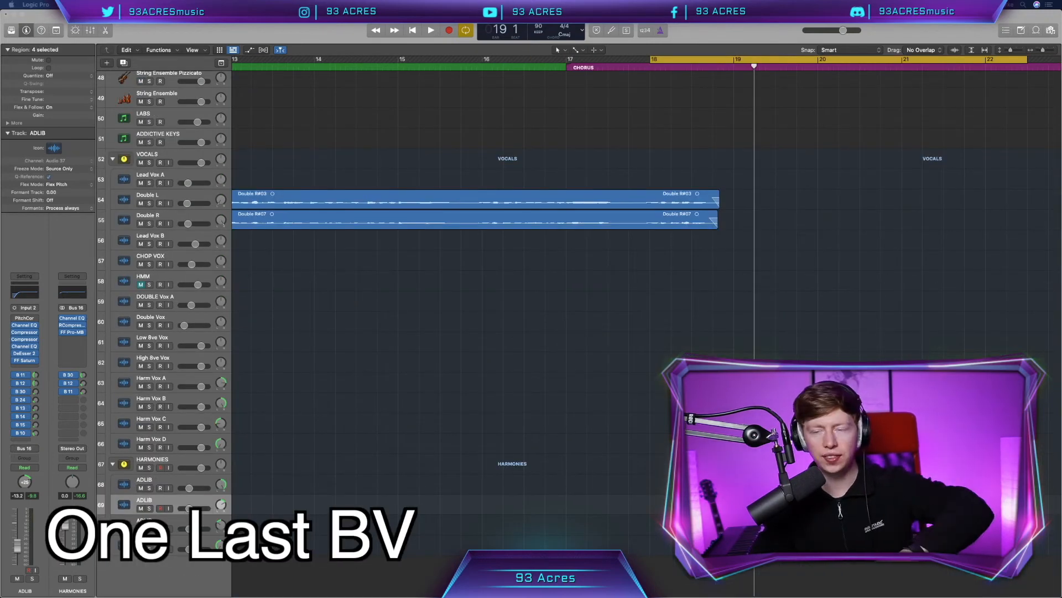
{"action": "scroll", "coordinate": [198, 327], "scroll_direction": "up", "scroll_amount": 1}
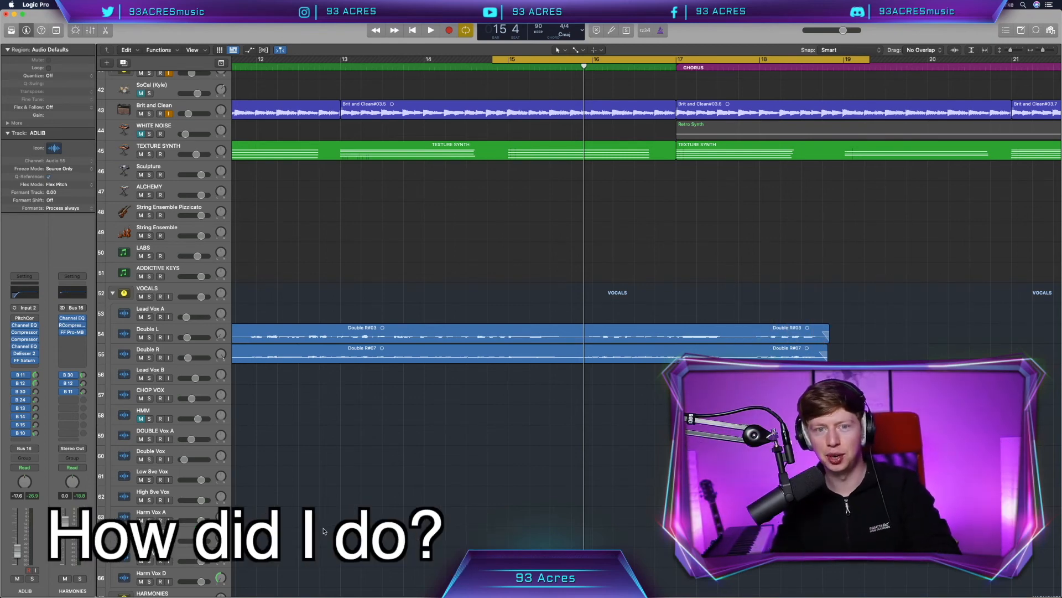
{"action": "scroll", "coordinate": [360, 515], "scroll_direction": "left", "scroll_amount": 1}
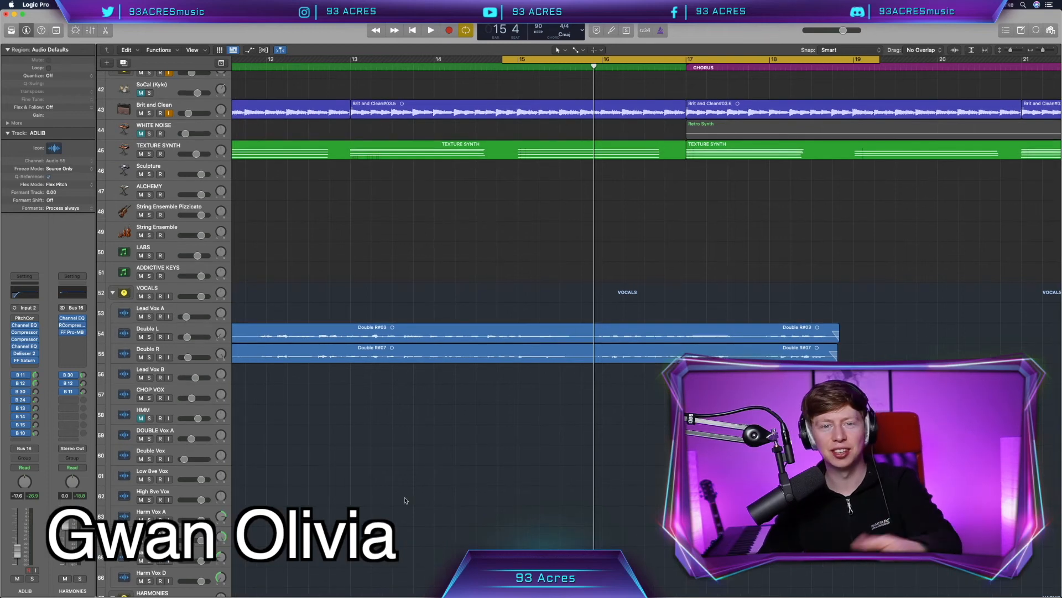
{"action": "scroll", "coordinate": [405, 500], "scroll_direction": "left", "scroll_amount": 4}
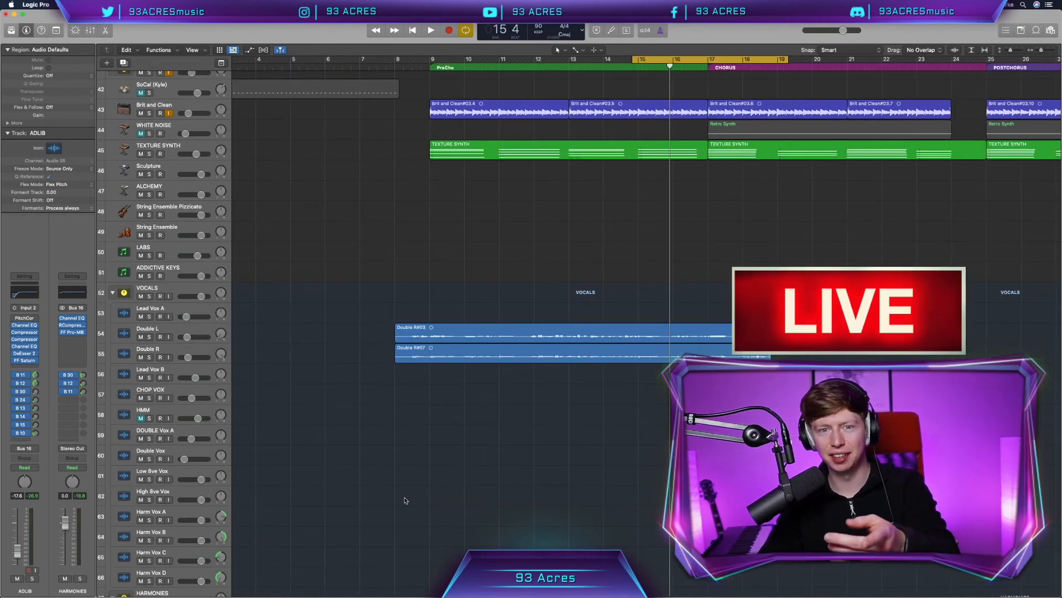
{"action": "scroll", "coordinate": [405, 500], "scroll_direction": "right", "scroll_amount": 1}
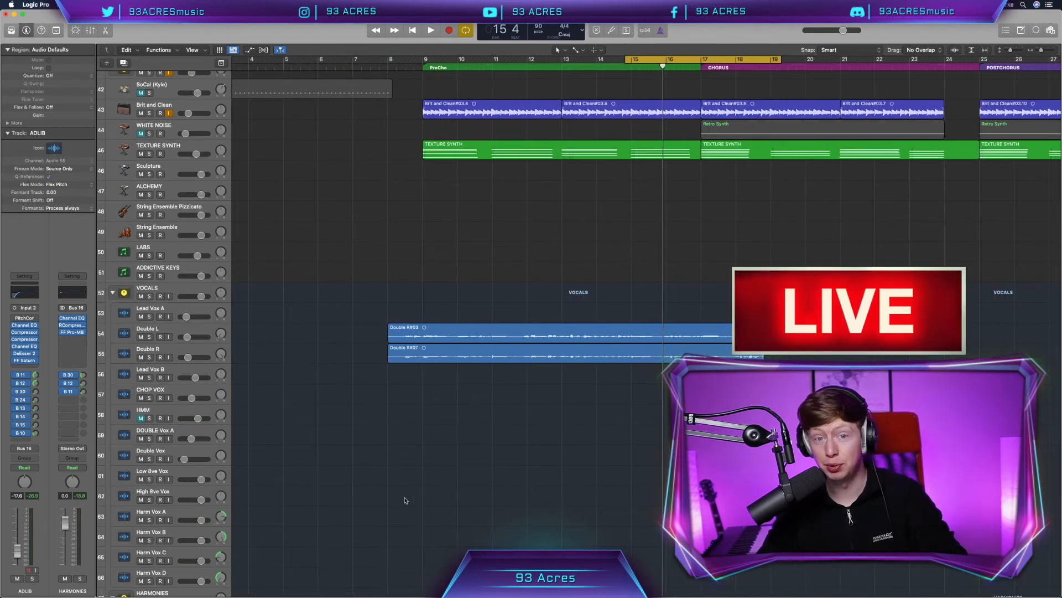
{"action": "scroll", "coordinate": [405, 500], "scroll_direction": "right", "scroll_amount": 2}
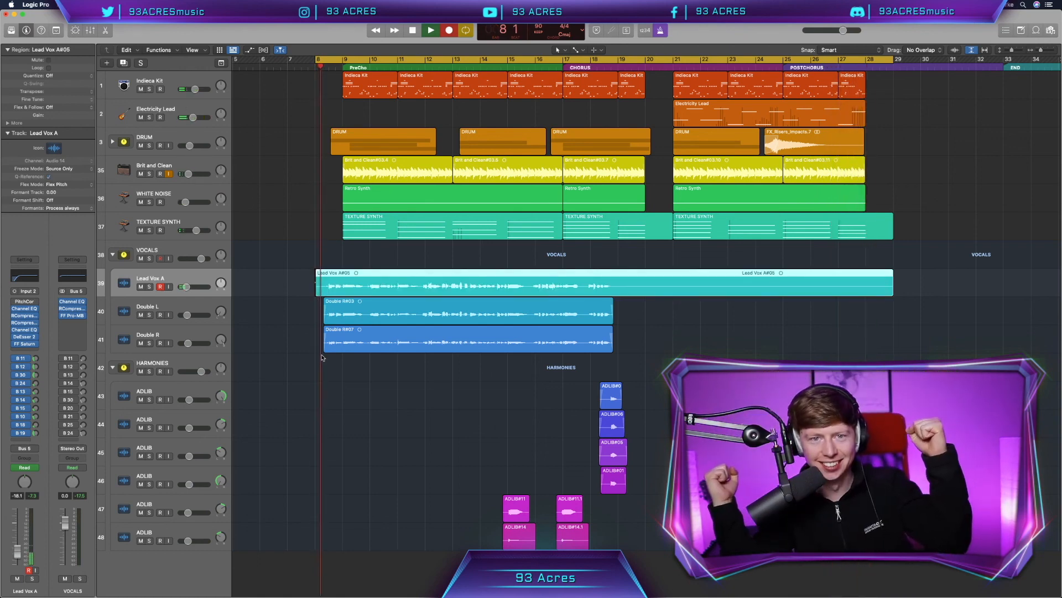
Finish recording the Lead Vox A take spanning the pre-chorus, chorus and post-chorus from bar 8 to 29.
{"action": "key", "text": "space"}
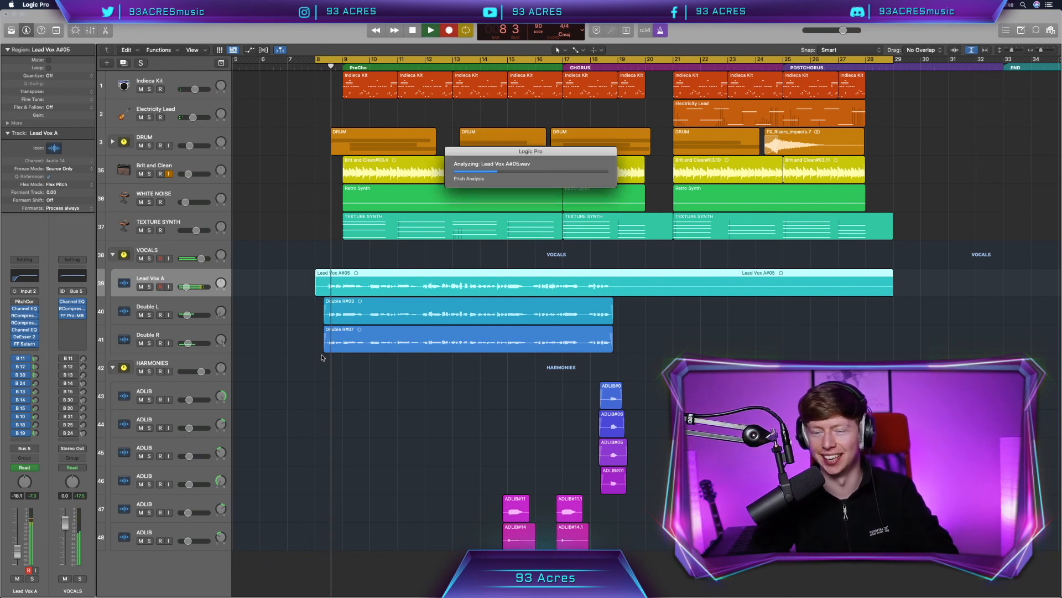